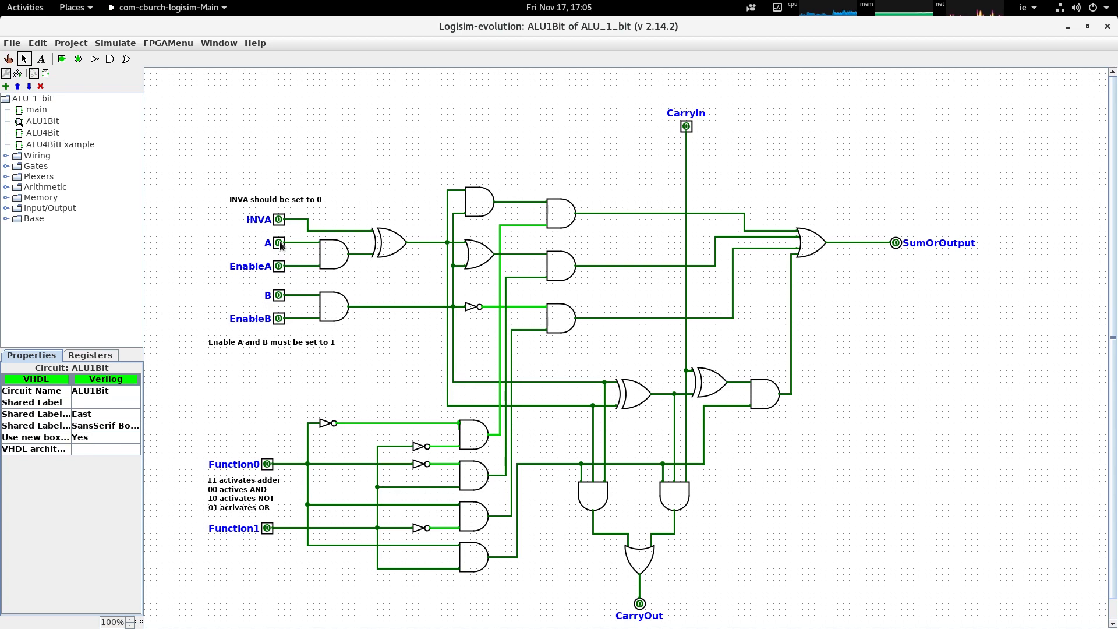
Set the A, B and CarryIn pins of the 1-bit ALU to 1
{"action": "left_click", "coordinate": [9, 59]}
{"action": "left_click", "coordinate": [279, 243]}
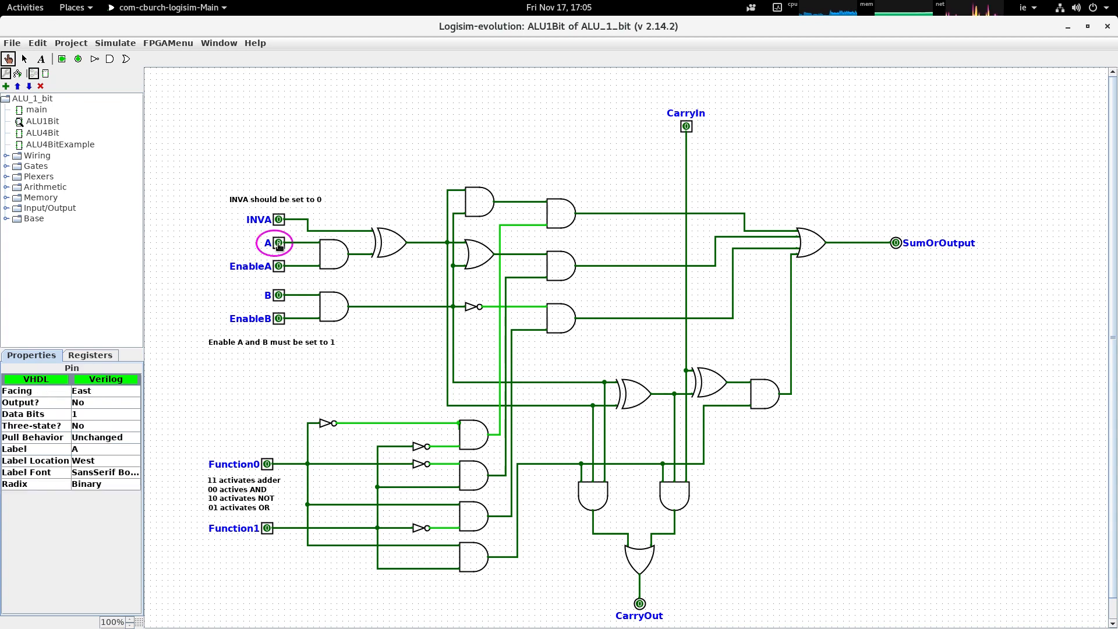
{"action": "left_click", "coordinate": [280, 297]}
{"action": "left_click", "coordinate": [687, 128]}
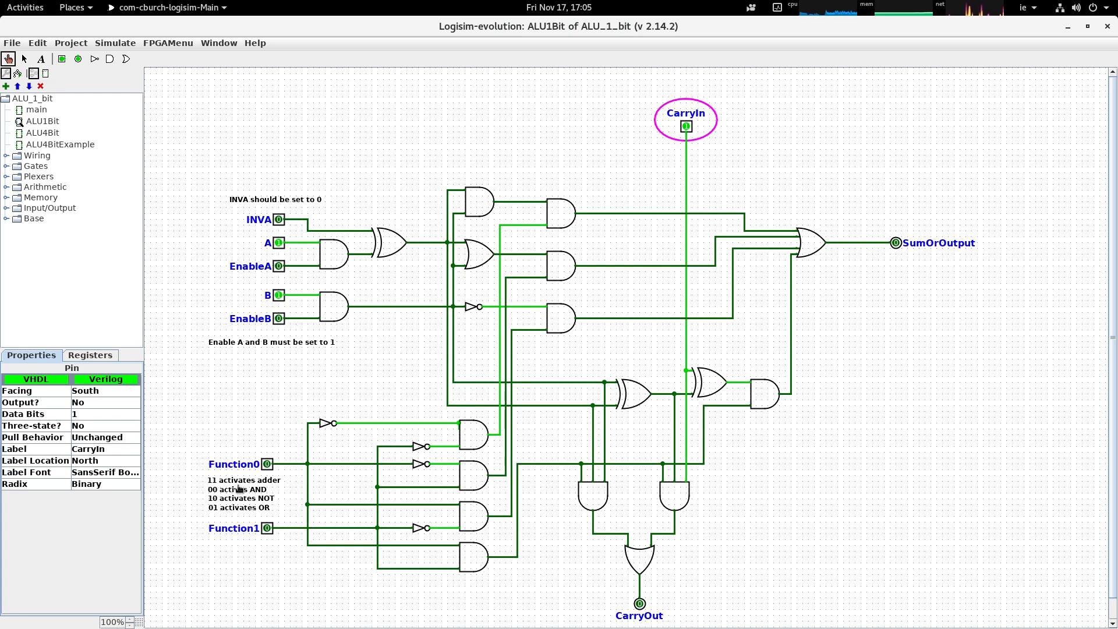
Select the adder by setting Function0 and Function1 to 1, and enable both operands by setting EnableA and EnableB to 1
{"action": "left_click", "coordinate": [267, 466]}
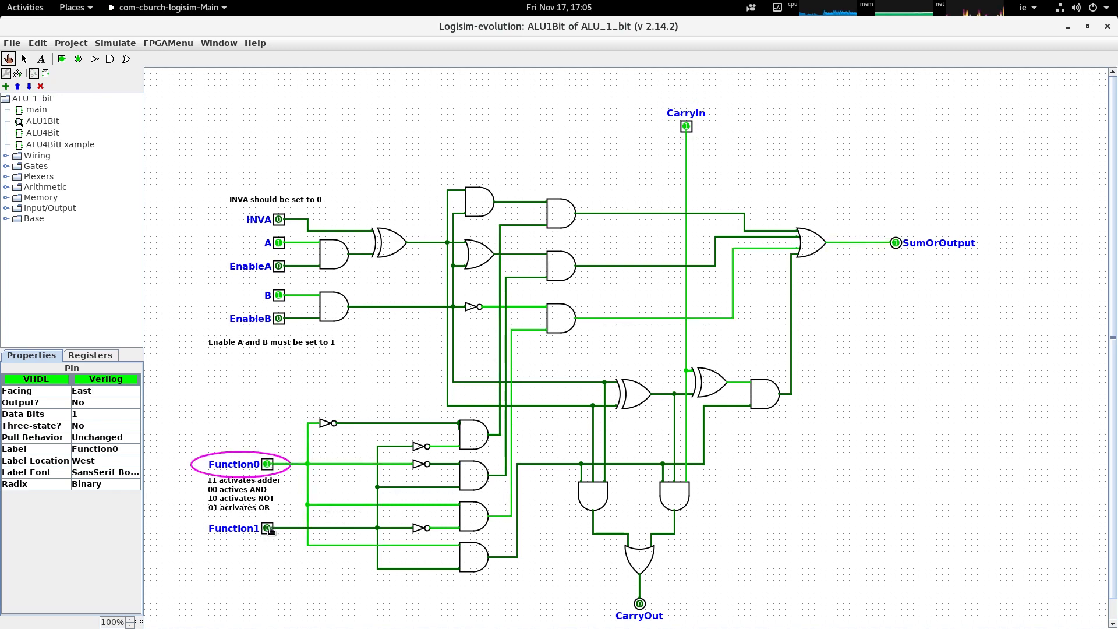
{"action": "left_click", "coordinate": [266, 530]}
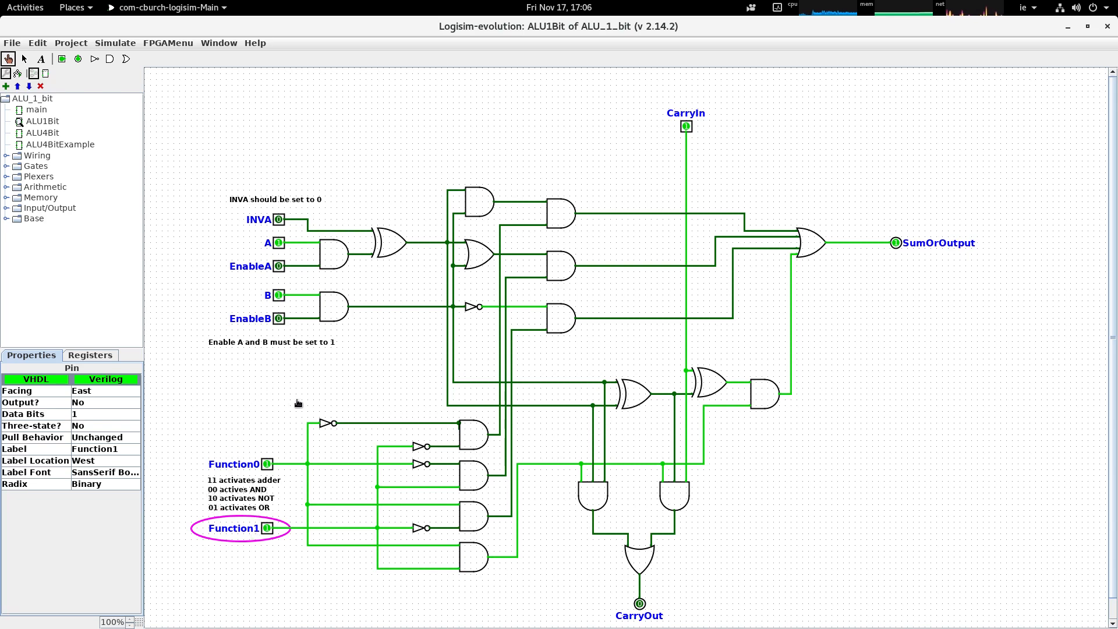
{"action": "left_click", "coordinate": [279, 267]}
{"action": "left_click", "coordinate": [278, 321]}
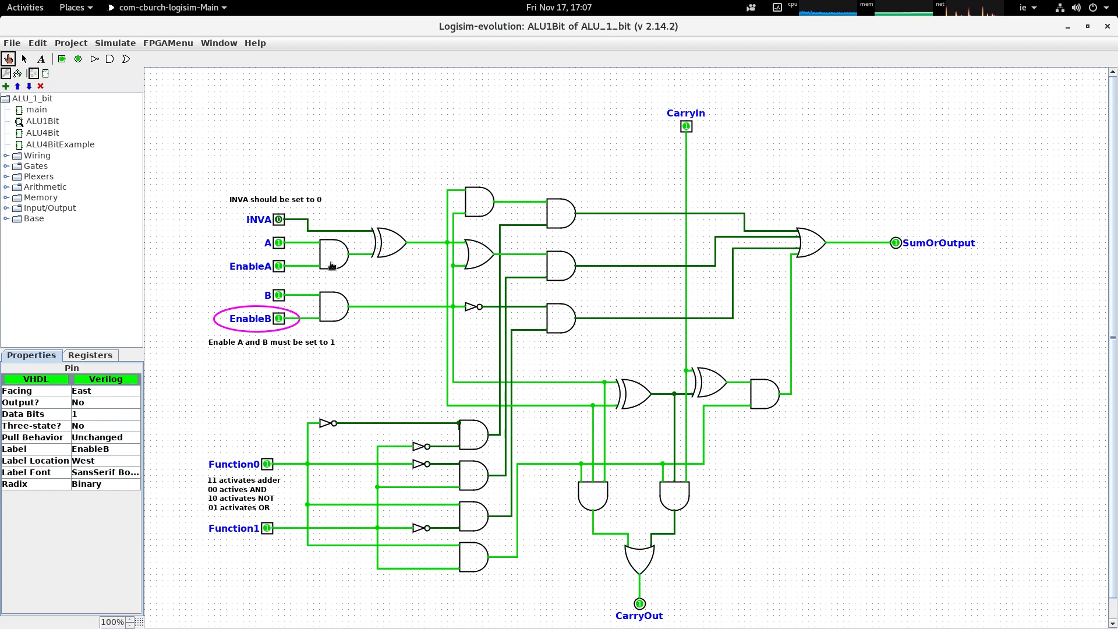
Probe the wires around the A enable AND gate and toggle EnableA repeatedly to examine its effect, leaving it at 1
{"action": "left_click", "coordinate": [304, 243]}
{"action": "left_click", "coordinate": [361, 254]}
{"action": "left_click", "coordinate": [280, 268]}
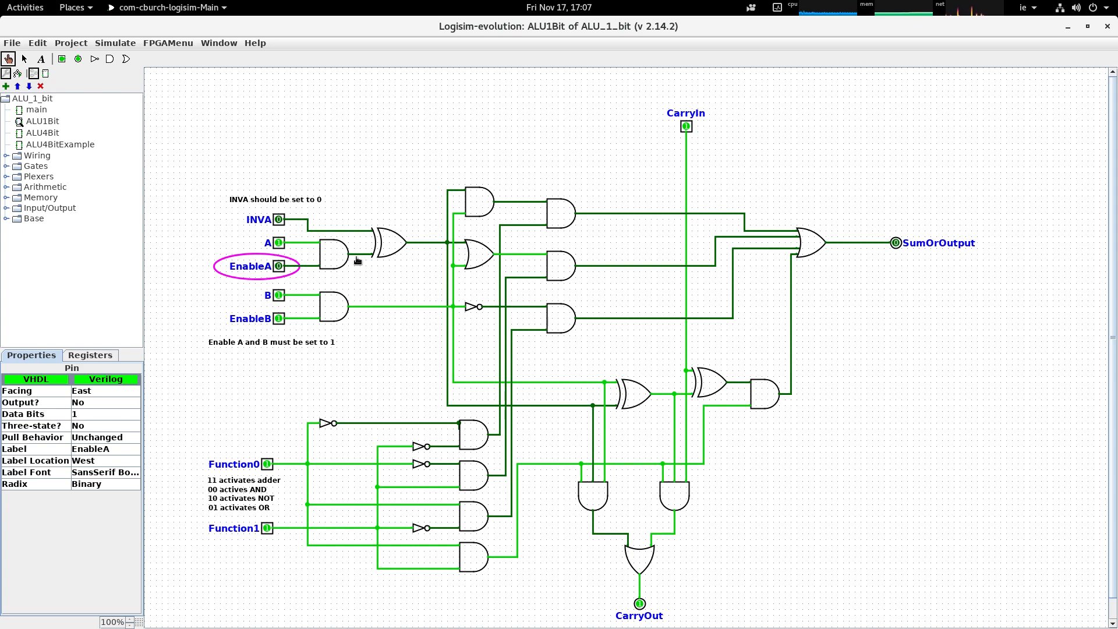
{"action": "left_click", "coordinate": [279, 268]}
{"action": "left_click", "coordinate": [280, 268]}
{"action": "left_click", "coordinate": [280, 268]}
{"action": "left_click", "coordinate": [280, 268]}
{"action": "left_click", "coordinate": [280, 268]}
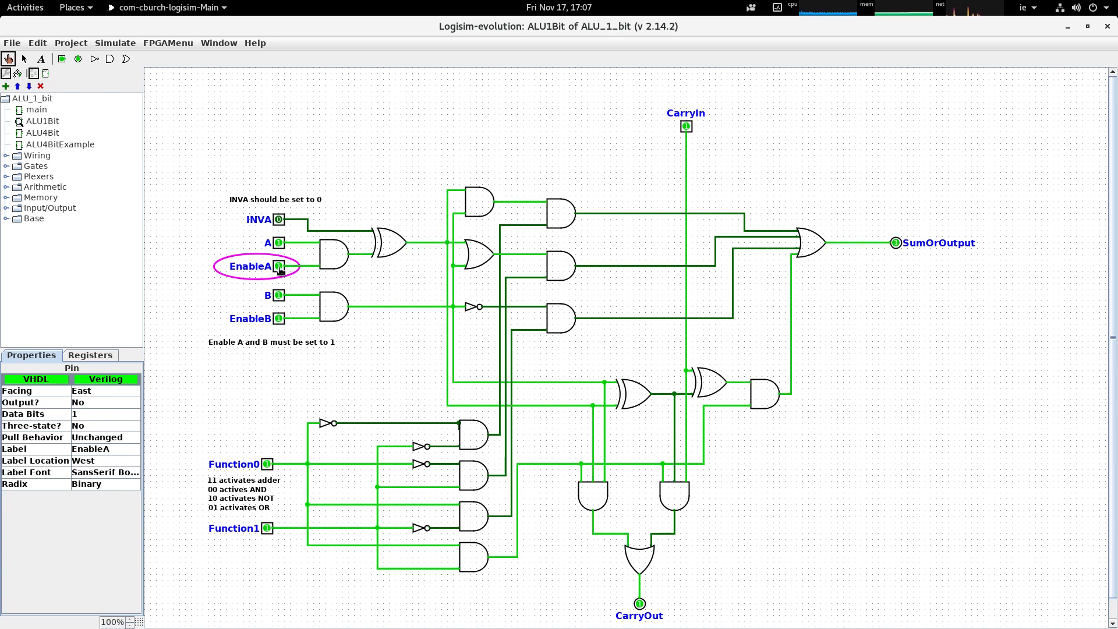
{"action": "left_click", "coordinate": [280, 268]}
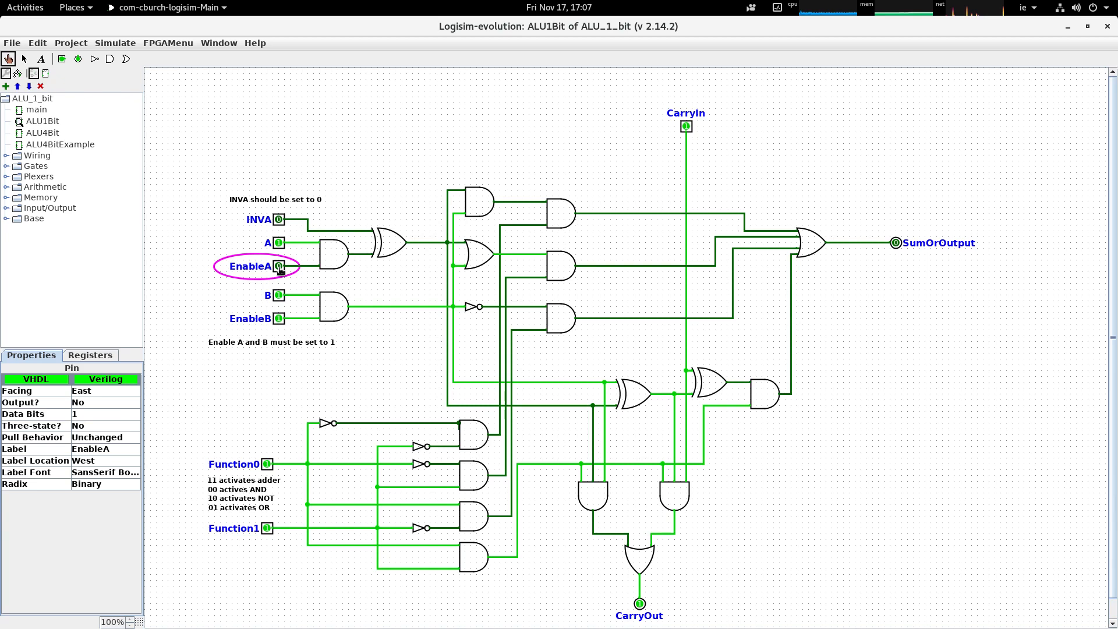
{"action": "left_click", "coordinate": [279, 268]}
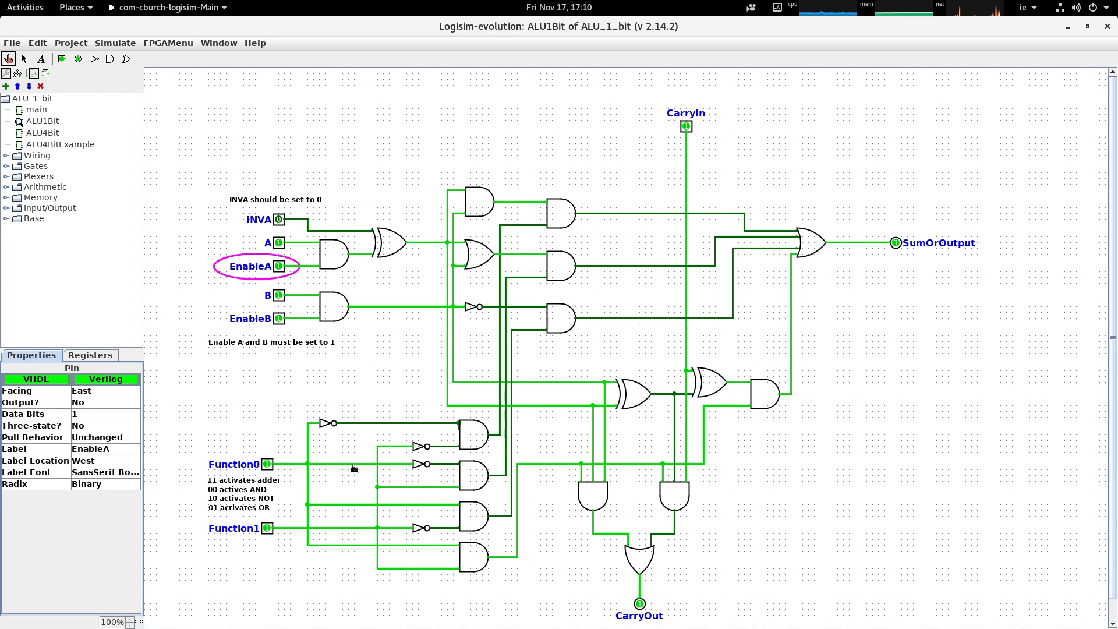
Switch the ALU to AND by setting Function0 and Function1 to 0, with EnableA and EnableB at 0 during the change and returned to 1
{"action": "left_click", "coordinate": [280, 267]}
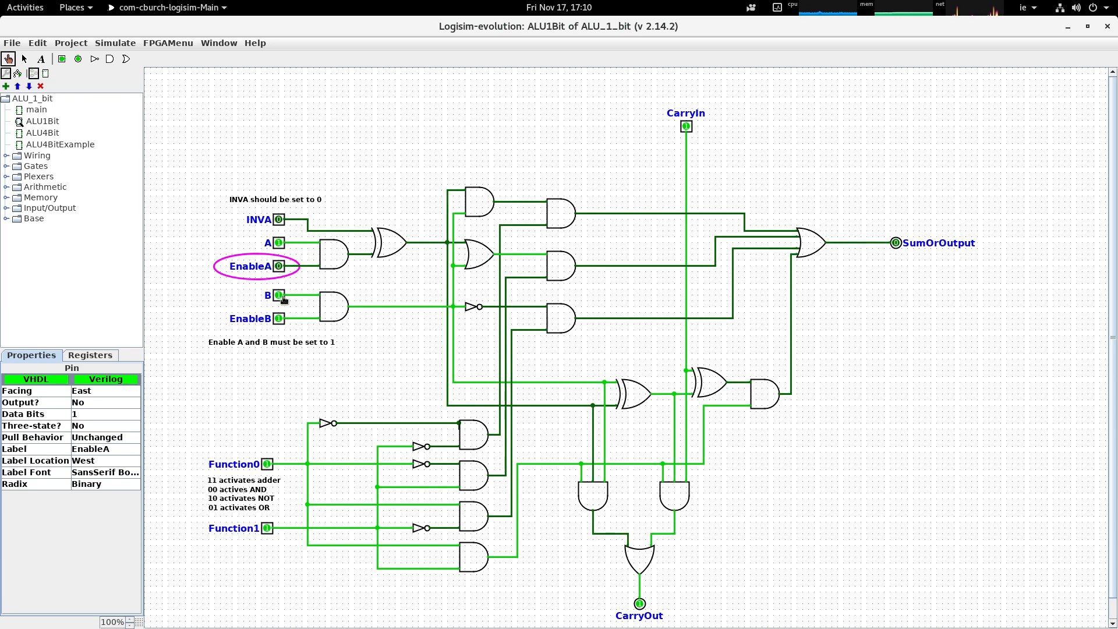
{"action": "left_click", "coordinate": [278, 320]}
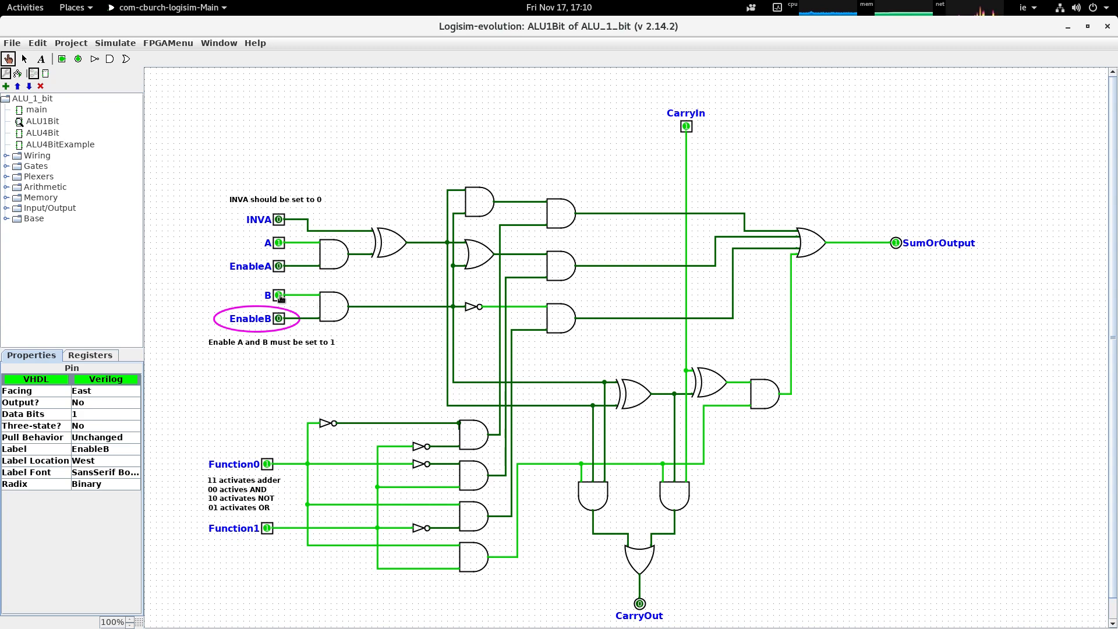
{"action": "left_click", "coordinate": [267, 464]}
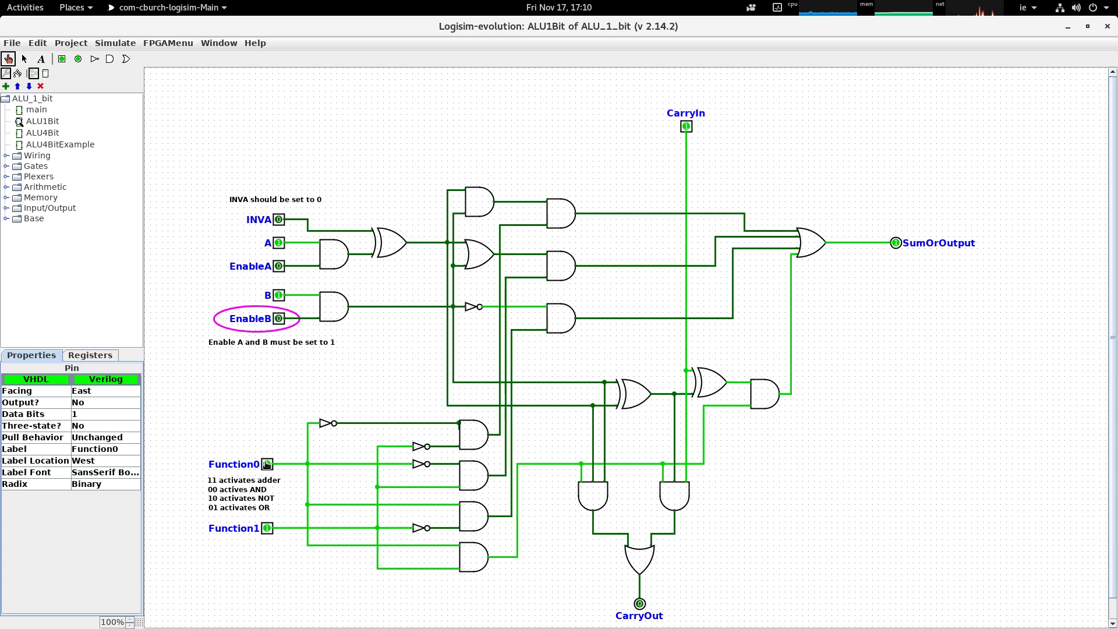
{"action": "left_click", "coordinate": [267, 529]}
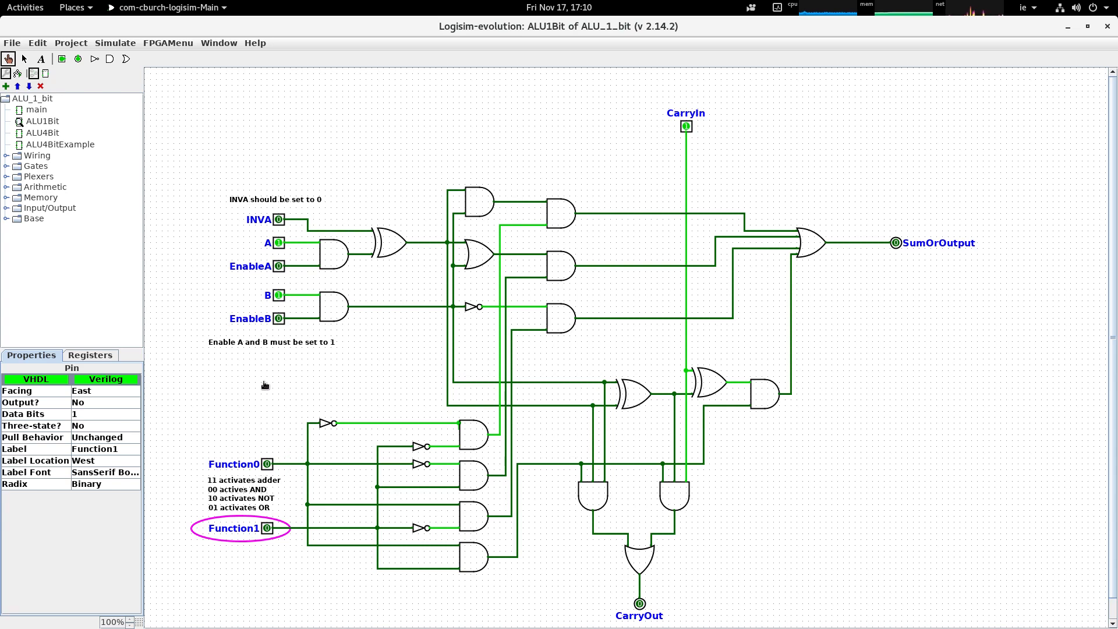
{"action": "left_click", "coordinate": [281, 320]}
{"action": "left_click", "coordinate": [280, 266]}
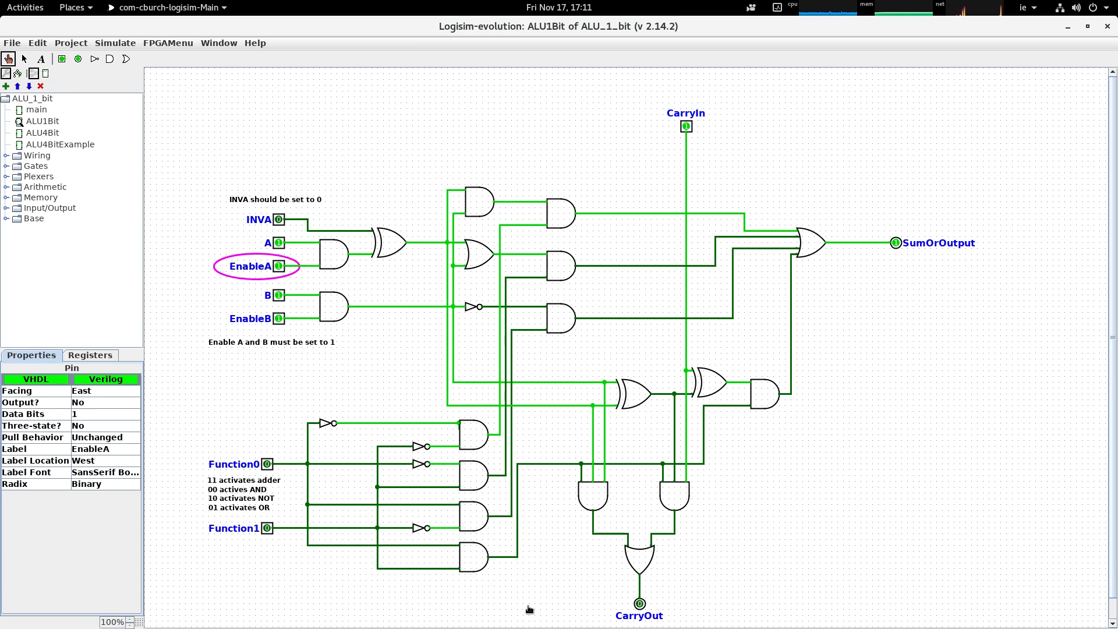
Switch the ALU to NOT by setting Function0 to 1, with A and EnableA at 0 and only EnableB returned to 1
{"action": "left_click", "coordinate": [282, 268]}
{"action": "left_click", "coordinate": [279, 320]}
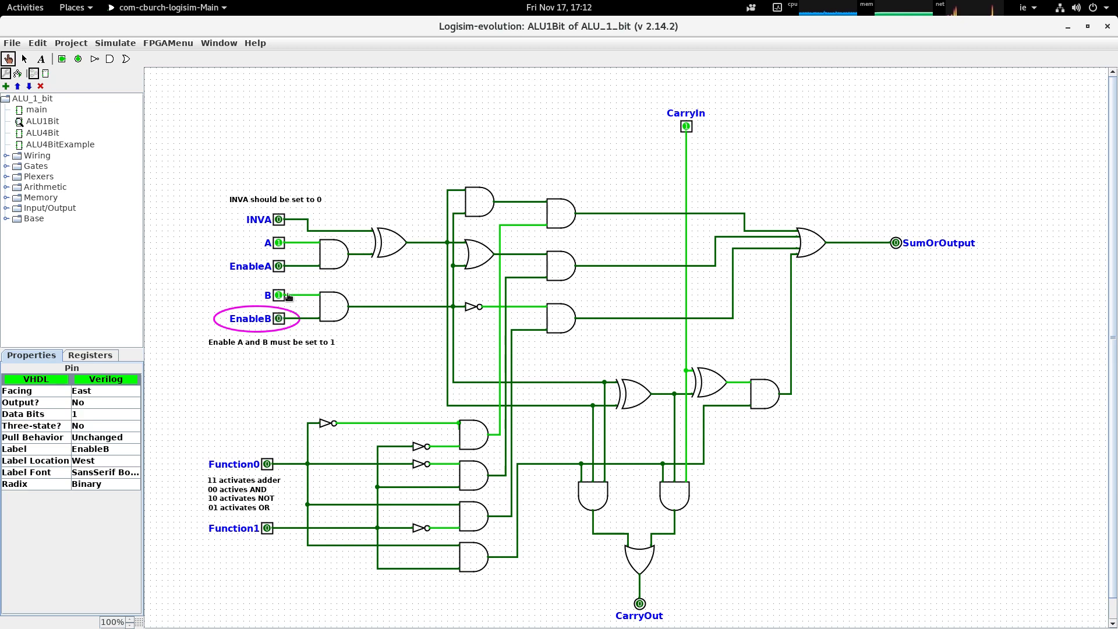
{"action": "left_click", "coordinate": [278, 244]}
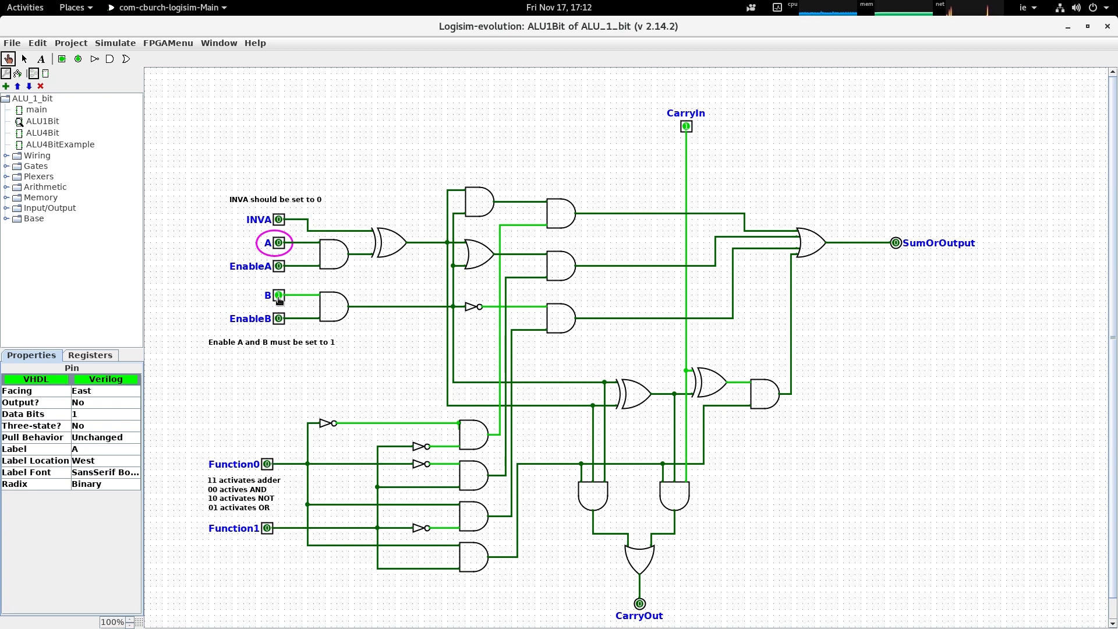
{"action": "left_click", "coordinate": [267, 464]}
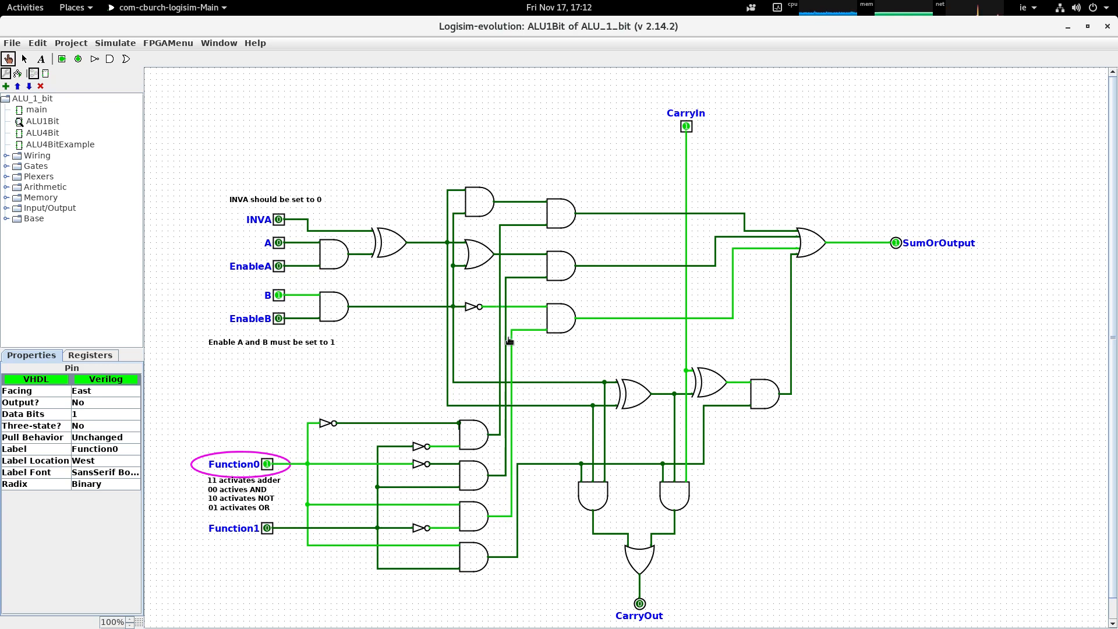
{"action": "left_click", "coordinate": [279, 318]}
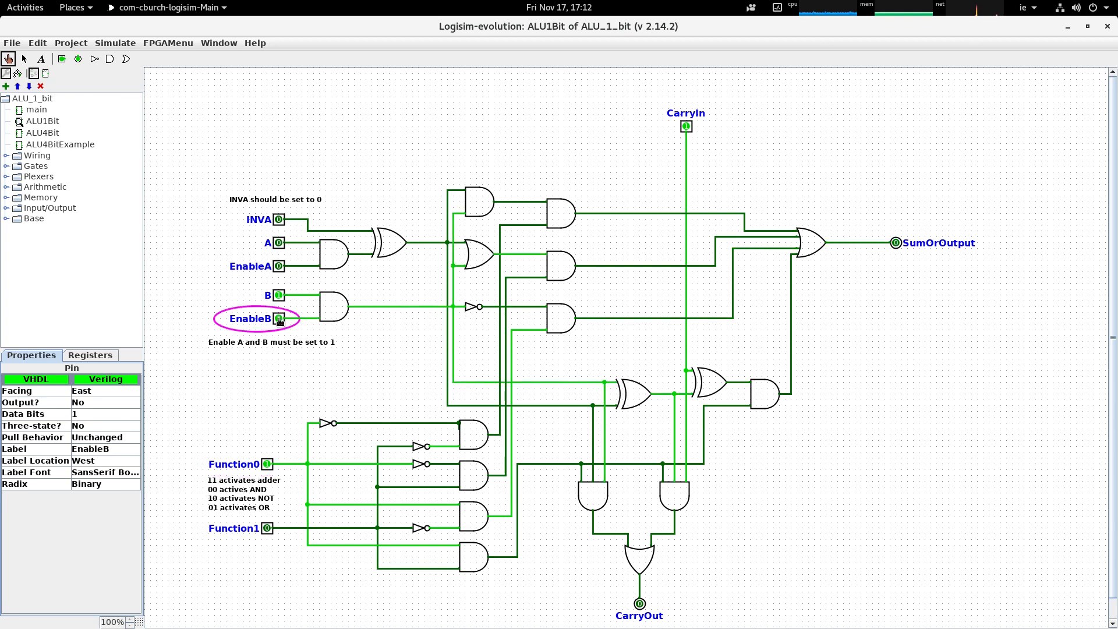
Probe the B signal on the wires before and after the NOT gate
{"action": "left_click", "coordinate": [417, 307]}
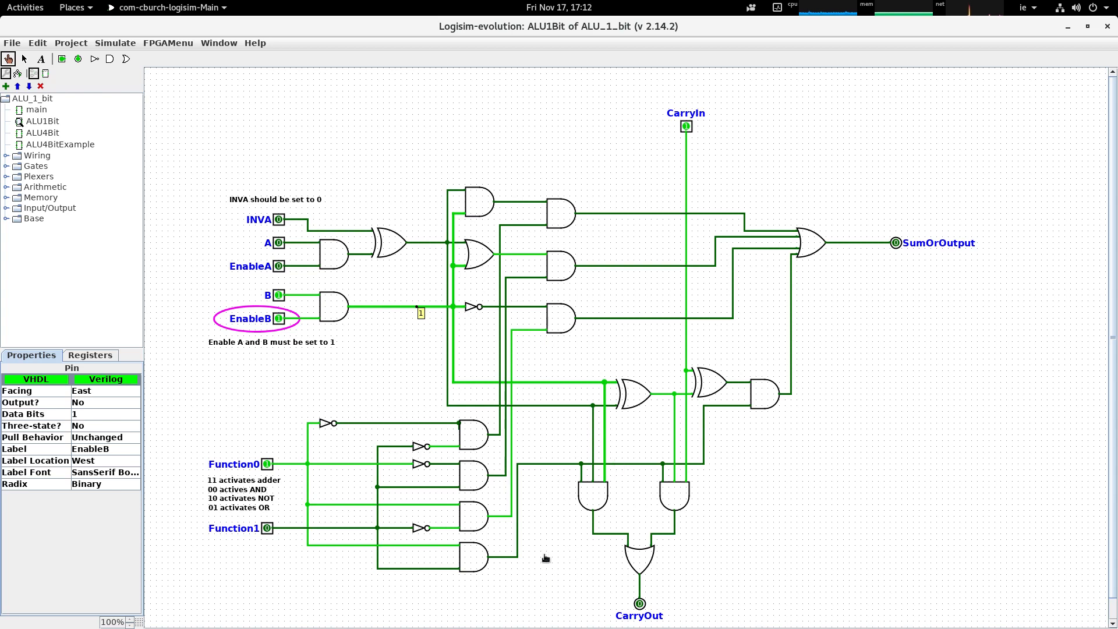
{"action": "left_click", "coordinate": [494, 308]}
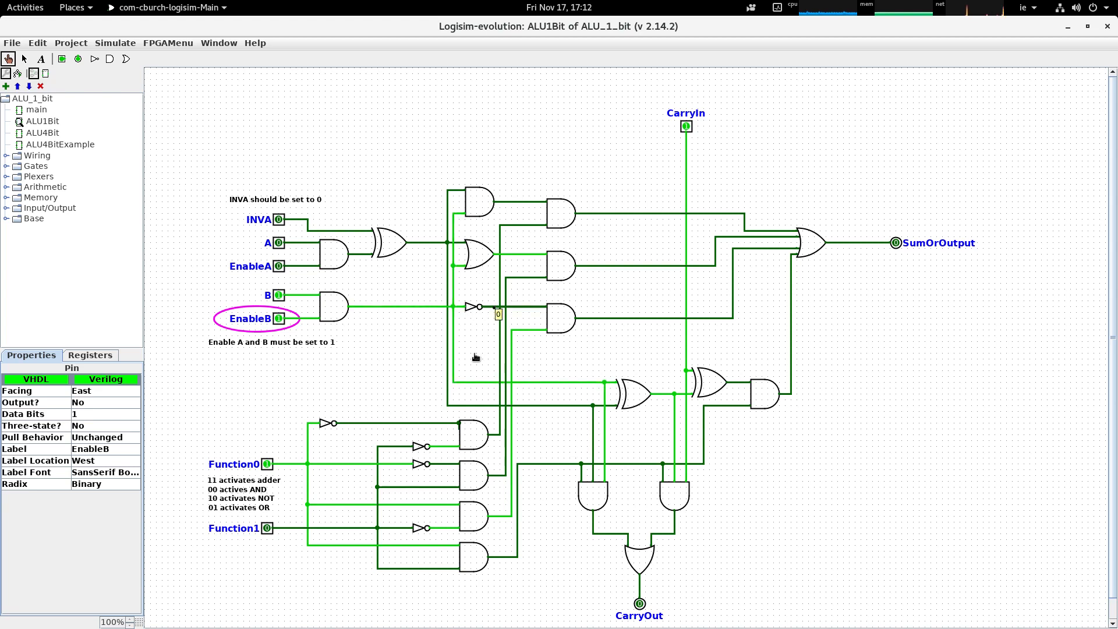
{"action": "left_click", "coordinate": [537, 307]}
Set B to 0 and probe the outputs of the NOT gate and the AND gate it feeds
{"action": "left_click", "coordinate": [280, 296]}
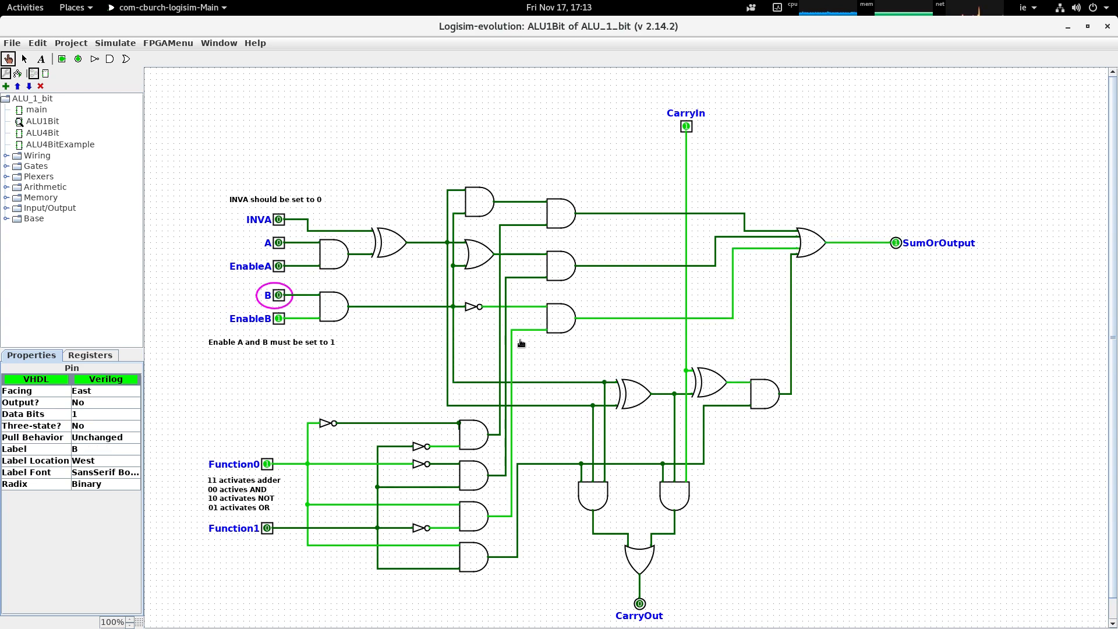
{"action": "left_click", "coordinate": [492, 307]}
{"action": "left_click", "coordinate": [597, 321]}
{"action": "left_click", "coordinate": [601, 319]}
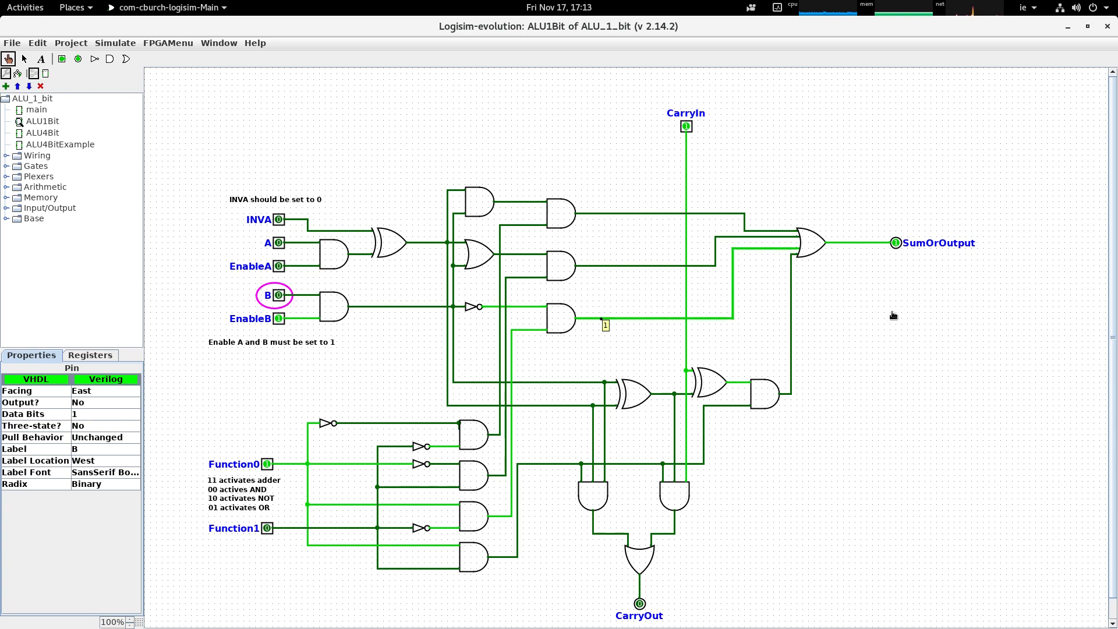
Select the OR function by setting EnableB and Function0 to 0 and Function1 to 1
{"action": "left_click", "coordinate": [278, 319]}
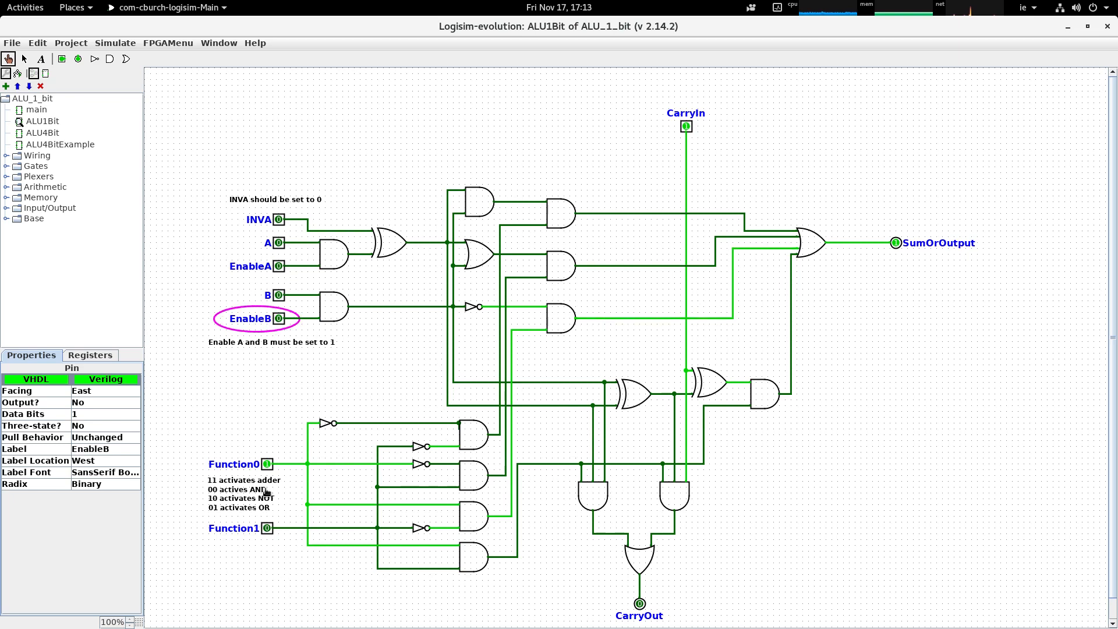
{"action": "left_click", "coordinate": [268, 464]}
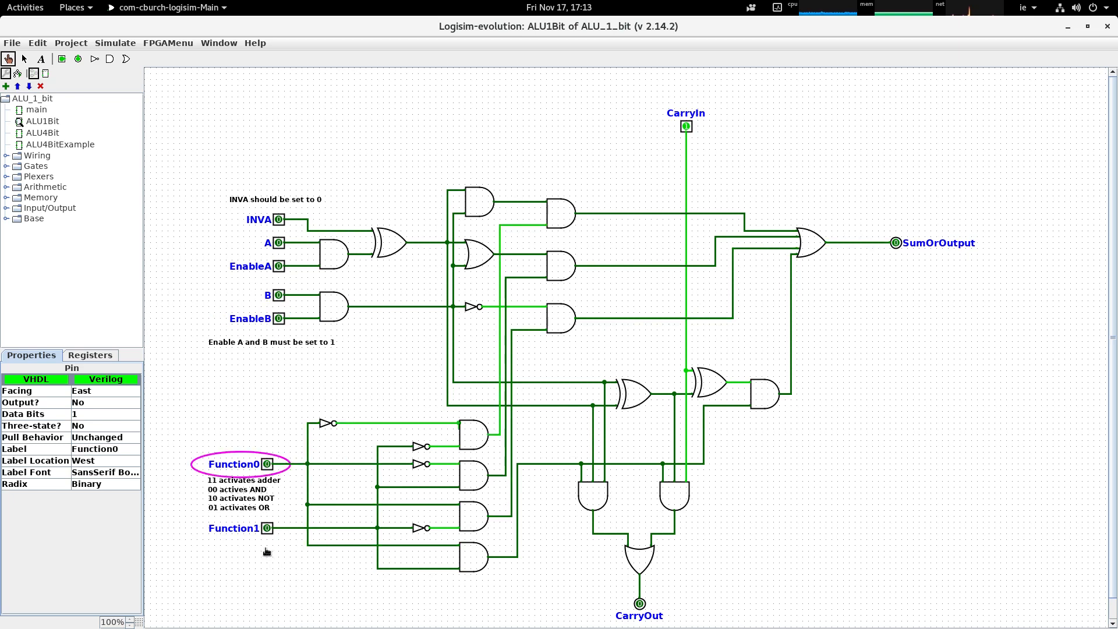
{"action": "left_click", "coordinate": [268, 530]}
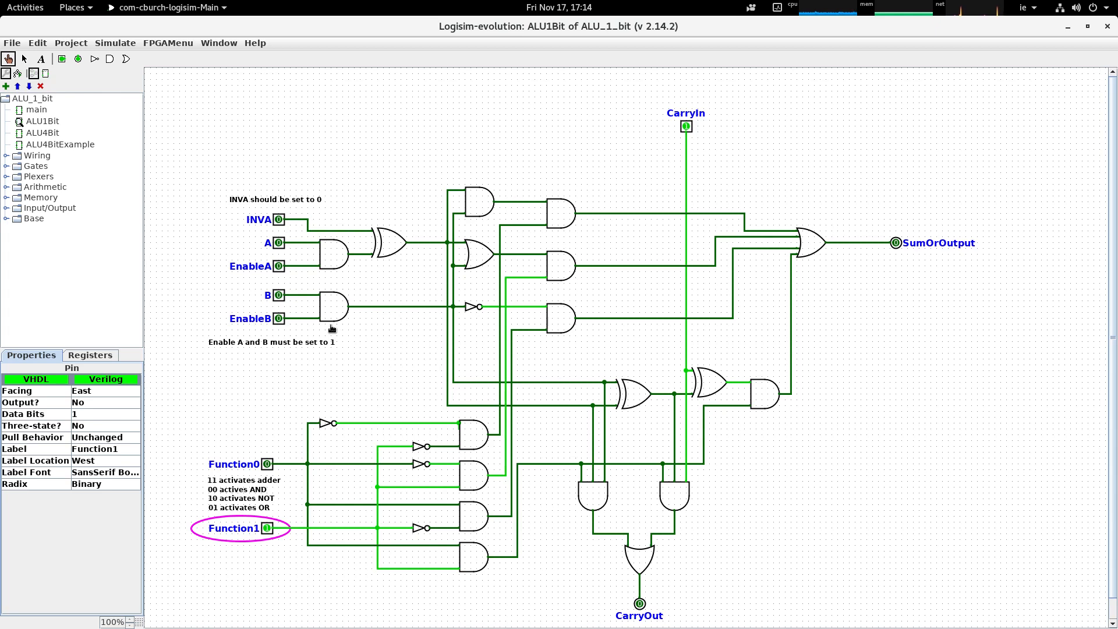
Test the OR function with B, EnableB and EnableA set to 1
{"action": "left_click", "coordinate": [279, 297]}
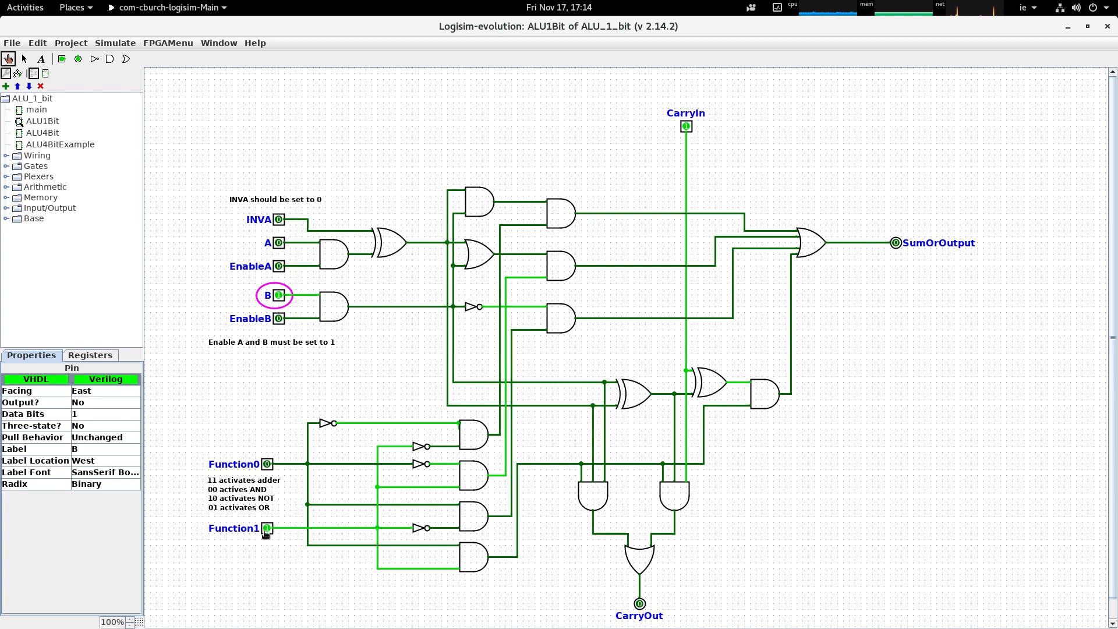
{"action": "left_click", "coordinate": [278, 319]}
{"action": "left_click", "coordinate": [278, 320]}
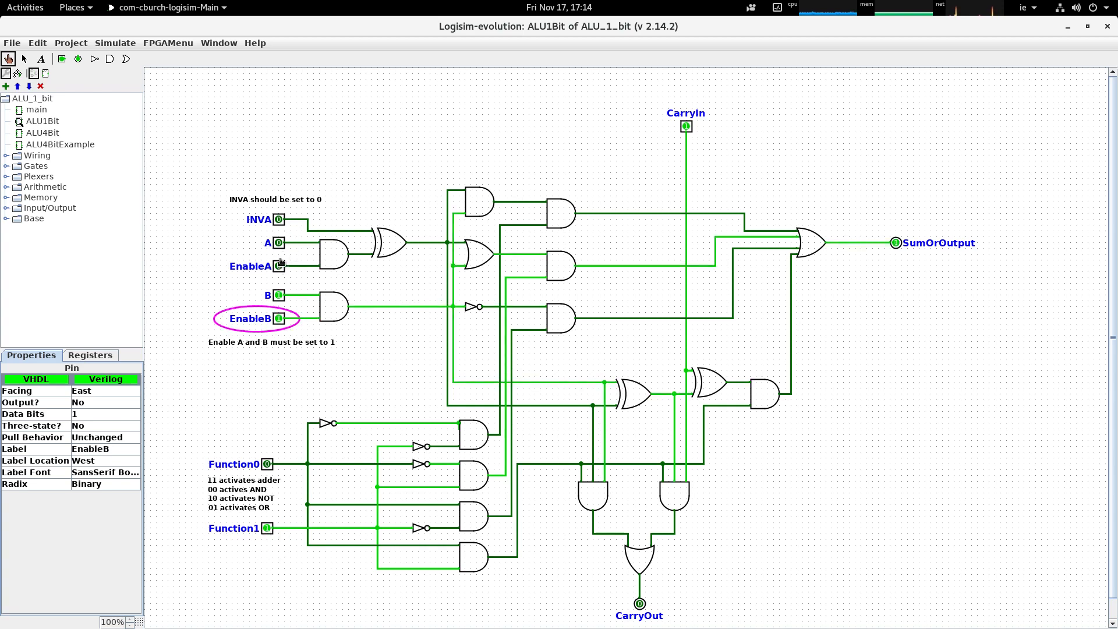
{"action": "left_click", "coordinate": [277, 268]}
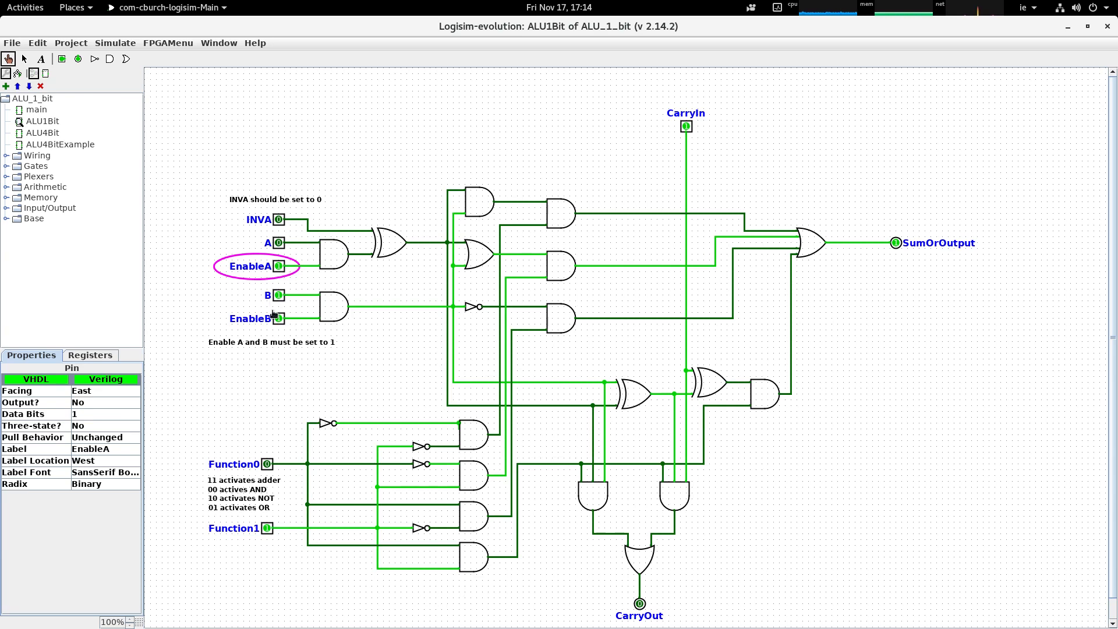
Set EnableA and EnableB back to 0 and open the ALU4Bit circuit
{"action": "left_click", "coordinate": [280, 267]}
{"action": "left_click", "coordinate": [281, 321]}
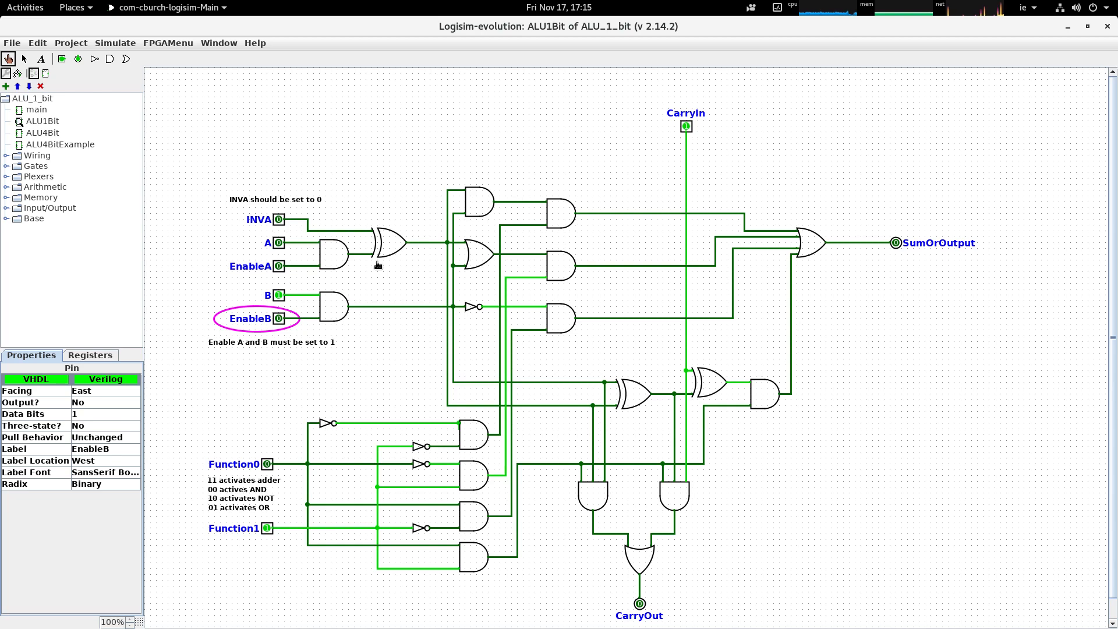
{"action": "double_click", "coordinate": [36, 134]}
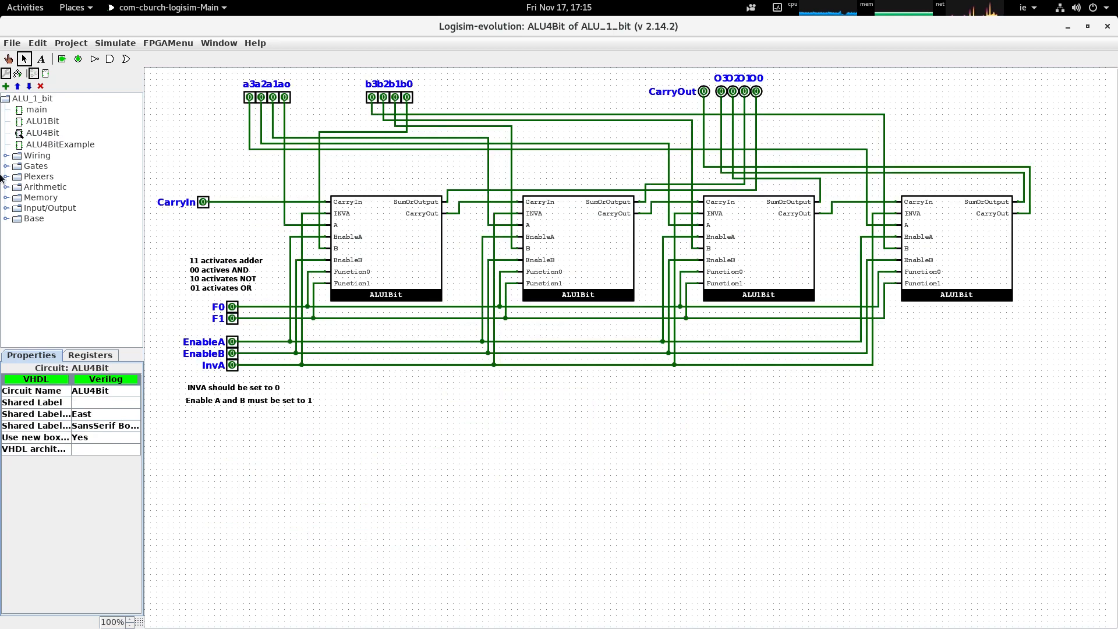
Place three ALU1Bit subcircuits side by side in the empty area below the existing 4-bit ALU wiring
{"action": "left_click", "coordinate": [42, 121]}
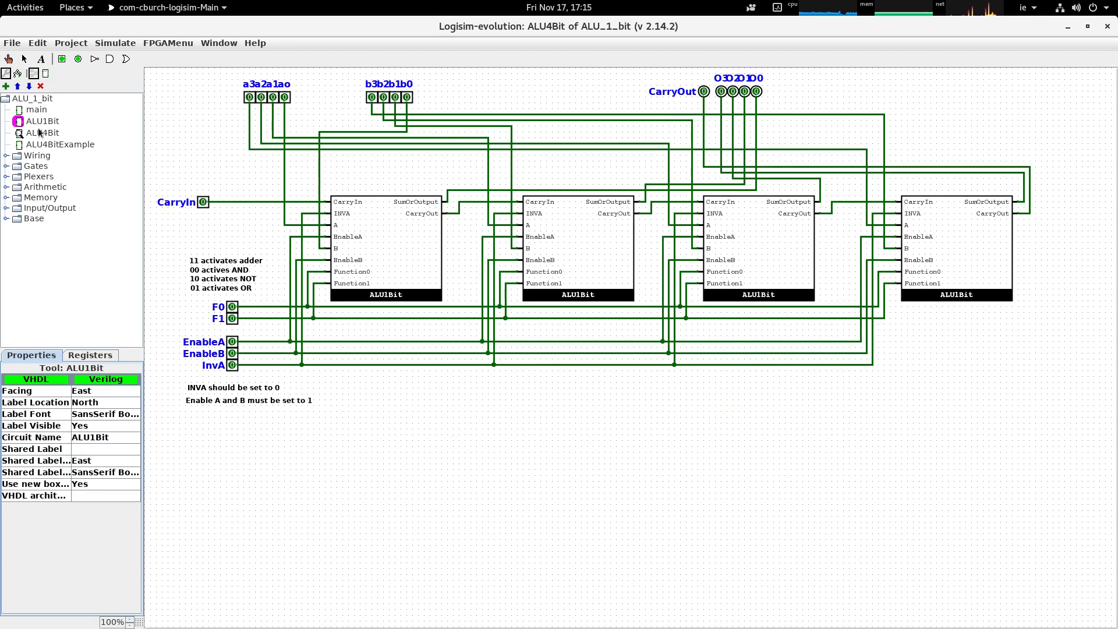
{"action": "left_click", "coordinate": [349, 416]}
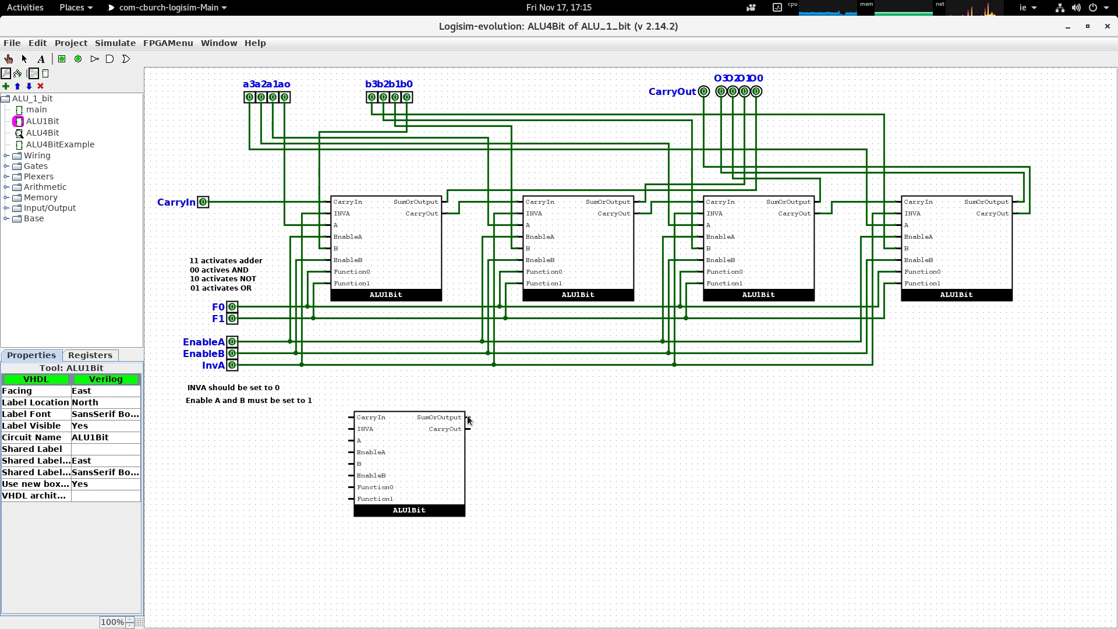
{"action": "left_click", "coordinate": [43, 121]}
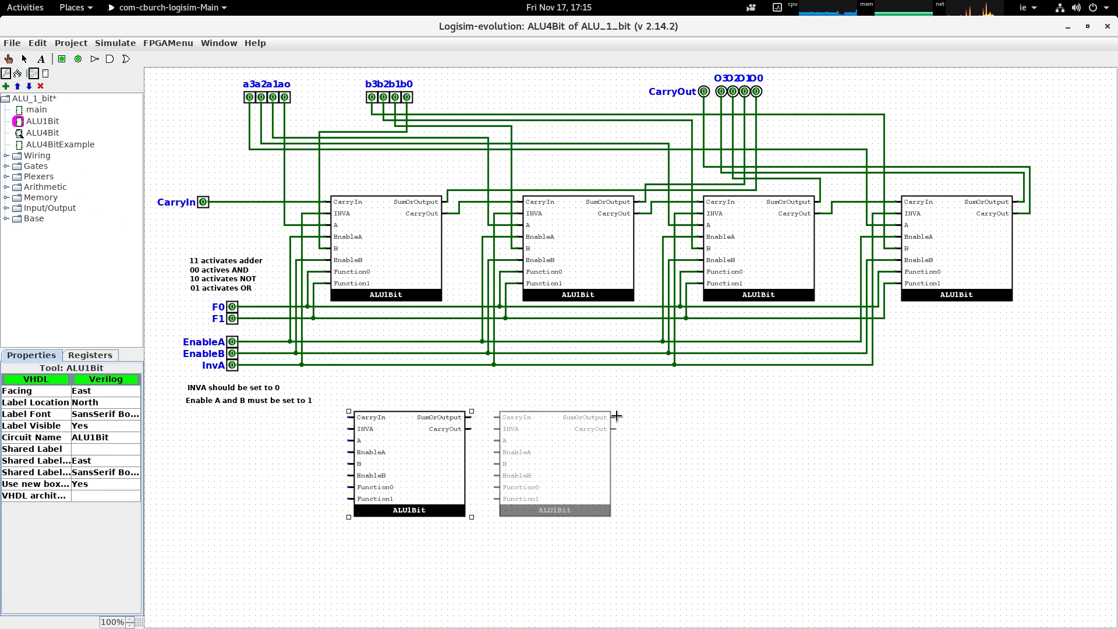
{"action": "left_click", "coordinate": [615, 417]}
{"action": "left_click", "coordinate": [24, 121]}
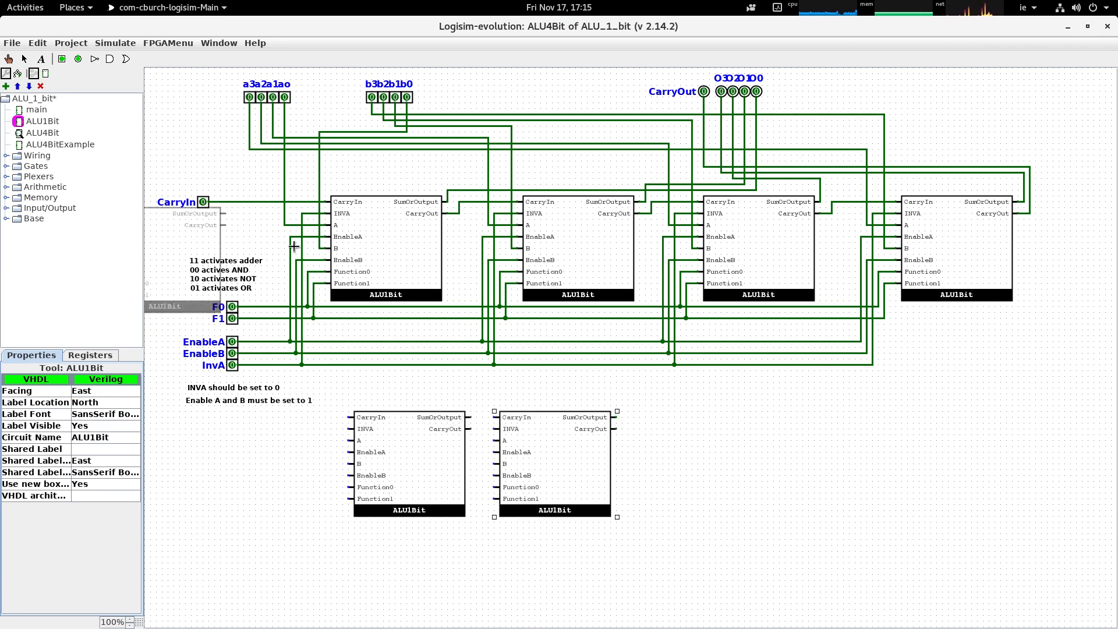
{"action": "left_click", "coordinate": [759, 417]}
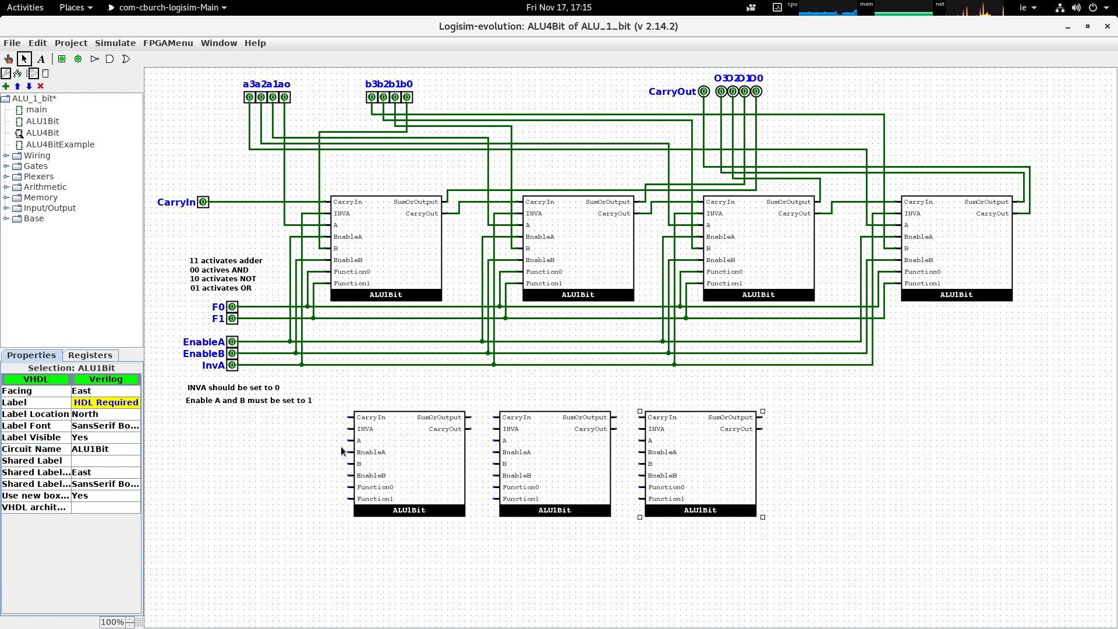
Delete the three spare ALU1Bit subcircuits below the existing 4-bit ALU wiring
{"action": "left_click_drag", "start_coordinate": [338, 397], "coordinate": [803, 556]}
{"action": "key", "text": "Delete"}
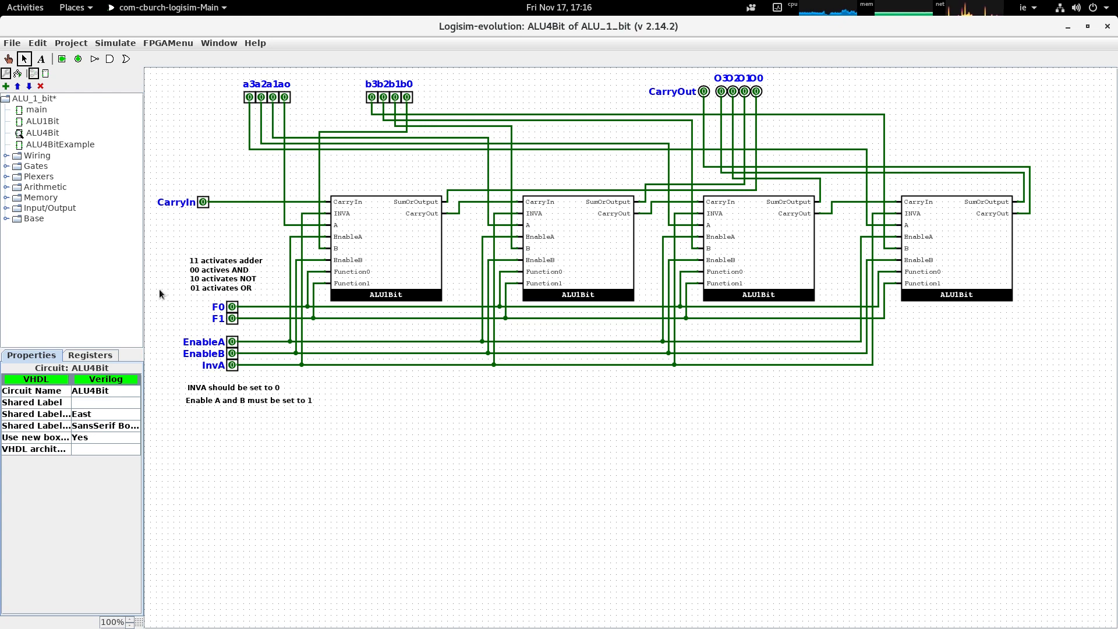
Set the 4-bit ALU's A inputs to 0111 and its B inputs to 0100
{"action": "left_click", "coordinate": [8, 59]}
{"action": "left_click", "coordinate": [260, 98]}
{"action": "left_click", "coordinate": [272, 97]}
{"action": "left_click", "coordinate": [284, 98]}
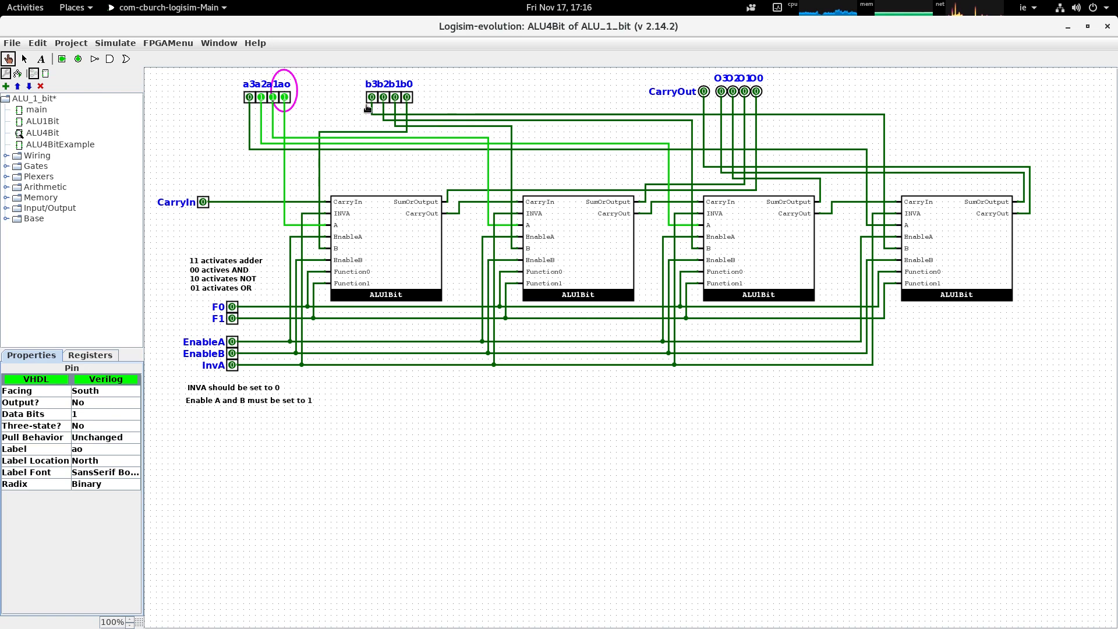
{"action": "left_click", "coordinate": [385, 97]}
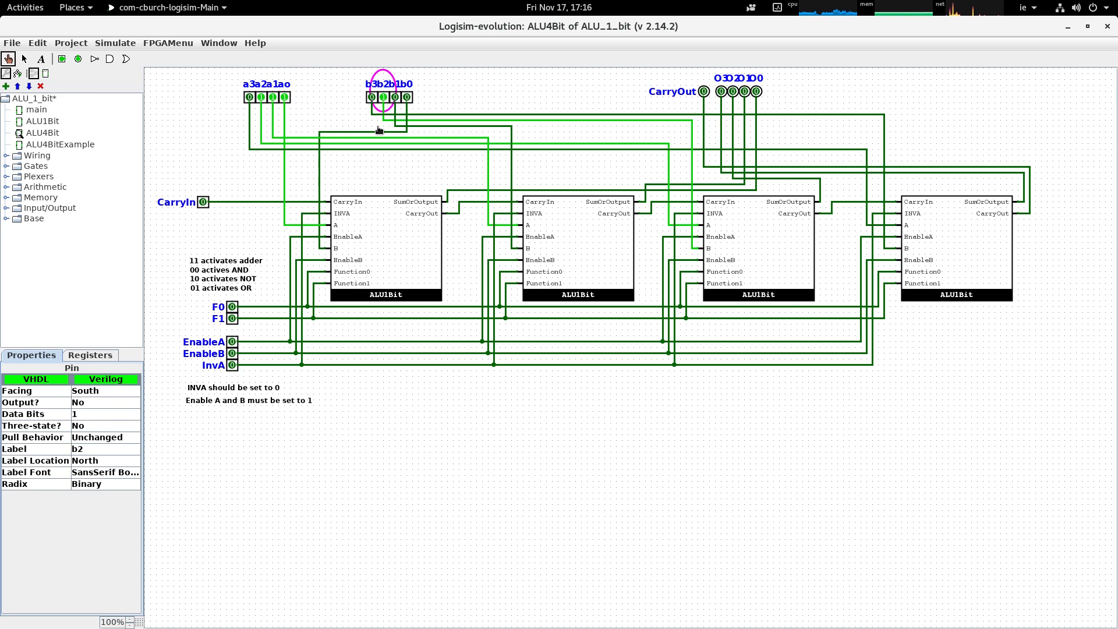
Test the 4-bit adder by setting F0, F1, EnableA and EnableB to 1
{"action": "left_click", "coordinate": [232, 306]}
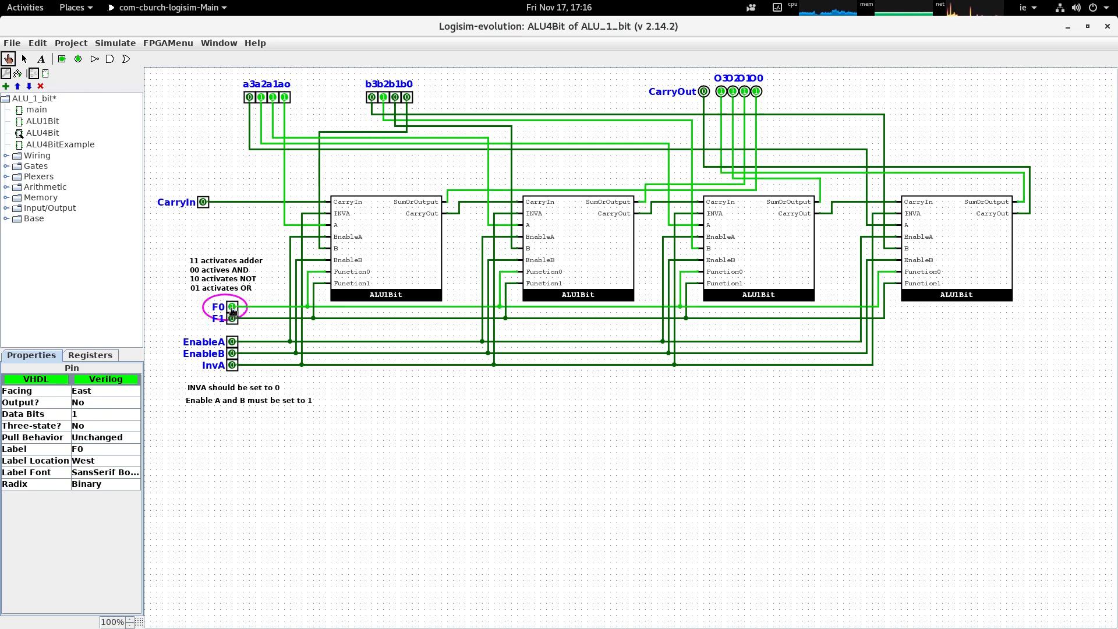
{"action": "left_click", "coordinate": [232, 318]}
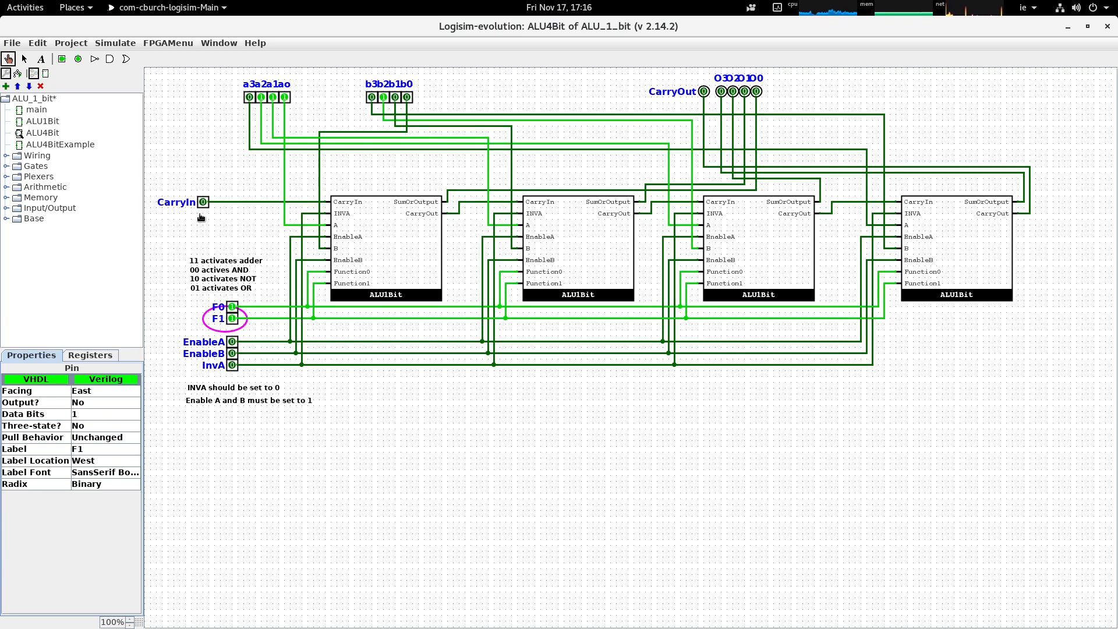
{"action": "left_click", "coordinate": [233, 342]}
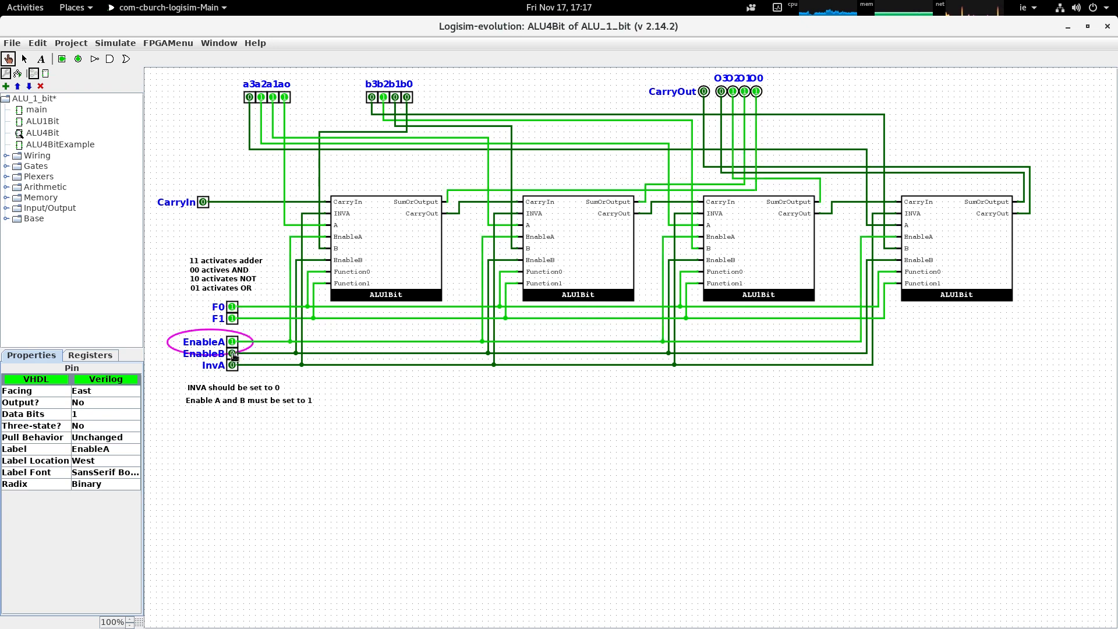
{"action": "left_click", "coordinate": [233, 353]}
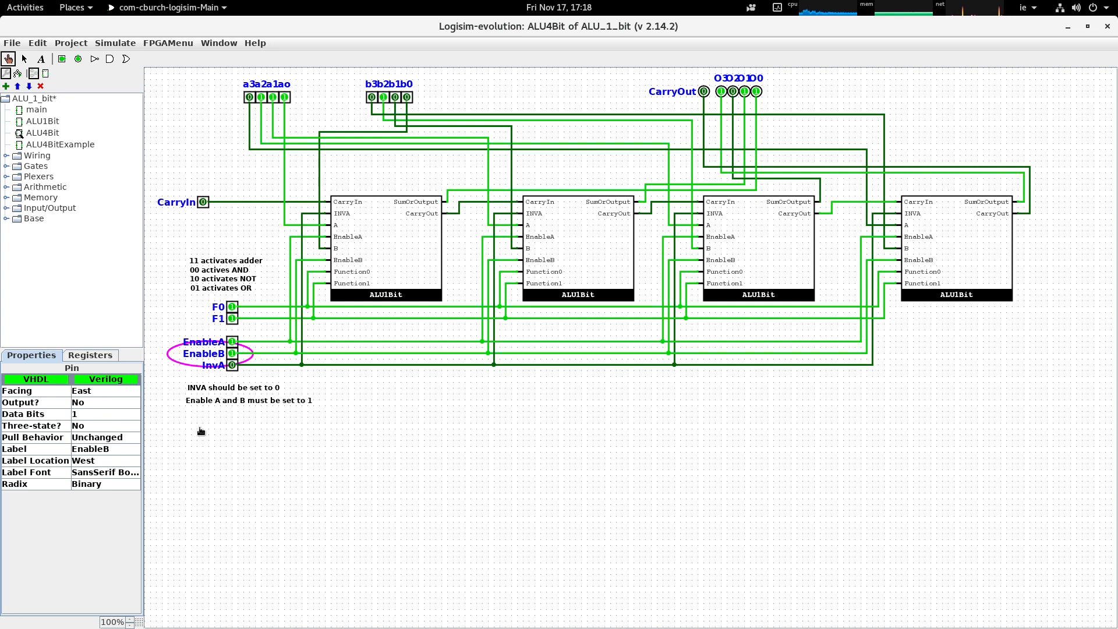
Select the NOT function with EnableA and F1 at 0, and test it by setting EnableB to 1 and back to 0
{"action": "left_click", "coordinate": [233, 354]}
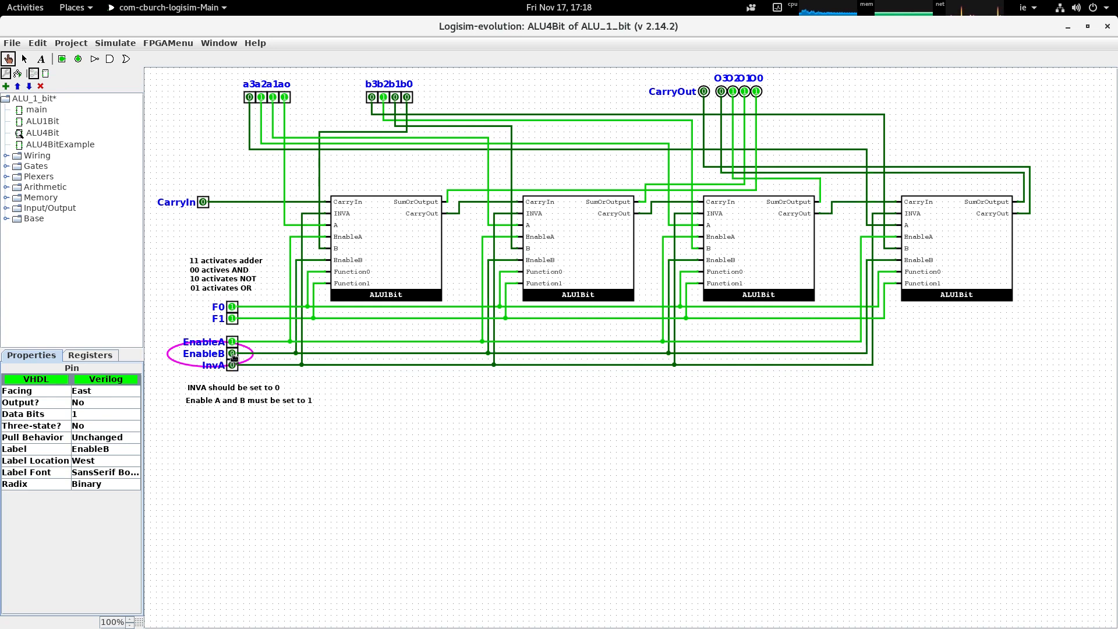
{"action": "left_click", "coordinate": [232, 342]}
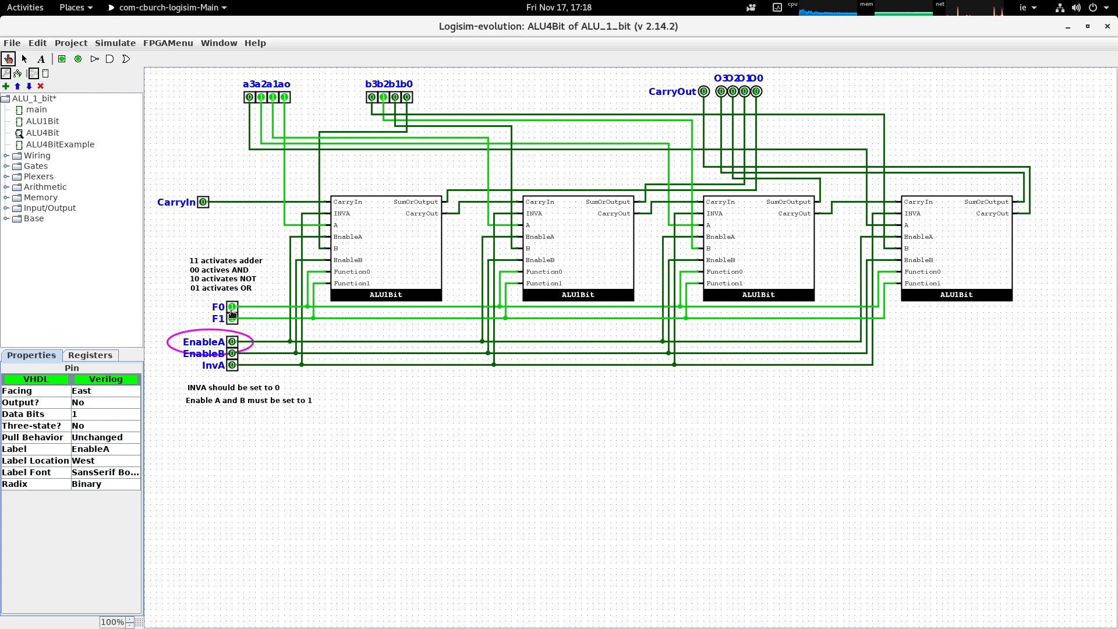
{"action": "left_click", "coordinate": [231, 320]}
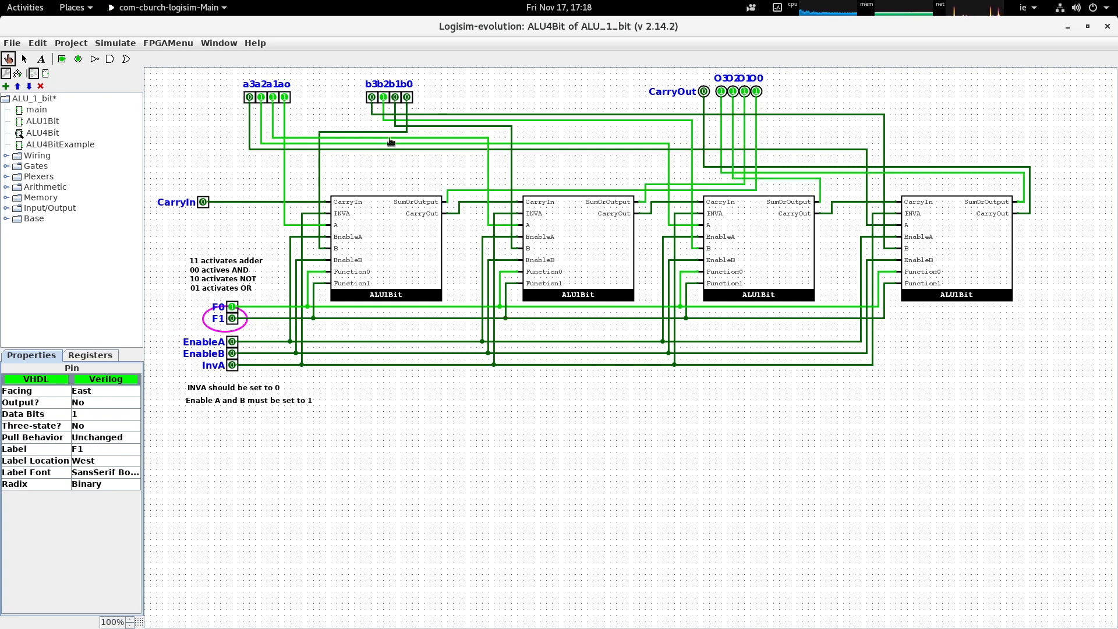
{"action": "left_click", "coordinate": [232, 353]}
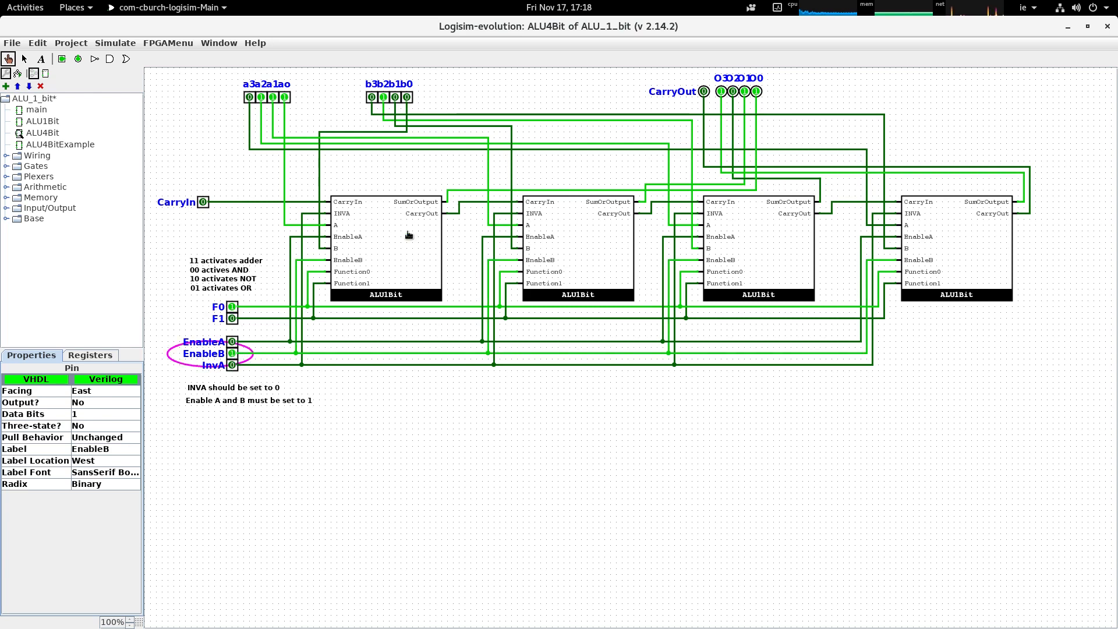
{"action": "left_click", "coordinate": [232, 353]}
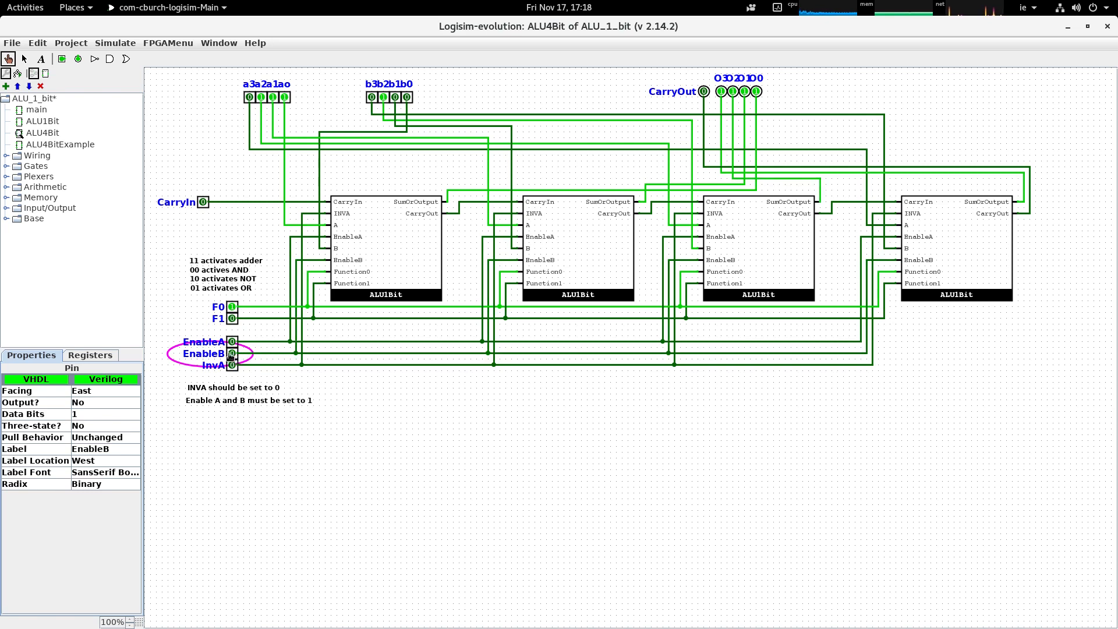
Try the OR function code with F1 at 1 and F0 at 0, switching EnableB on and off
{"action": "left_click", "coordinate": [233, 319]}
{"action": "left_click", "coordinate": [232, 307]}
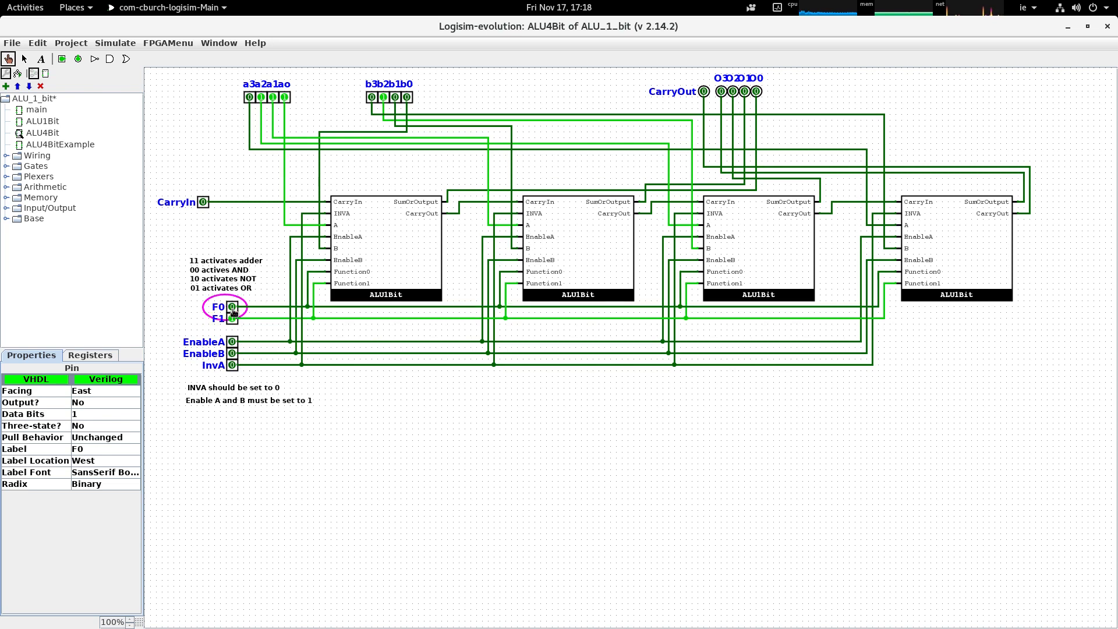
{"action": "left_click", "coordinate": [231, 354]}
{"action": "left_click", "coordinate": [231, 354]}
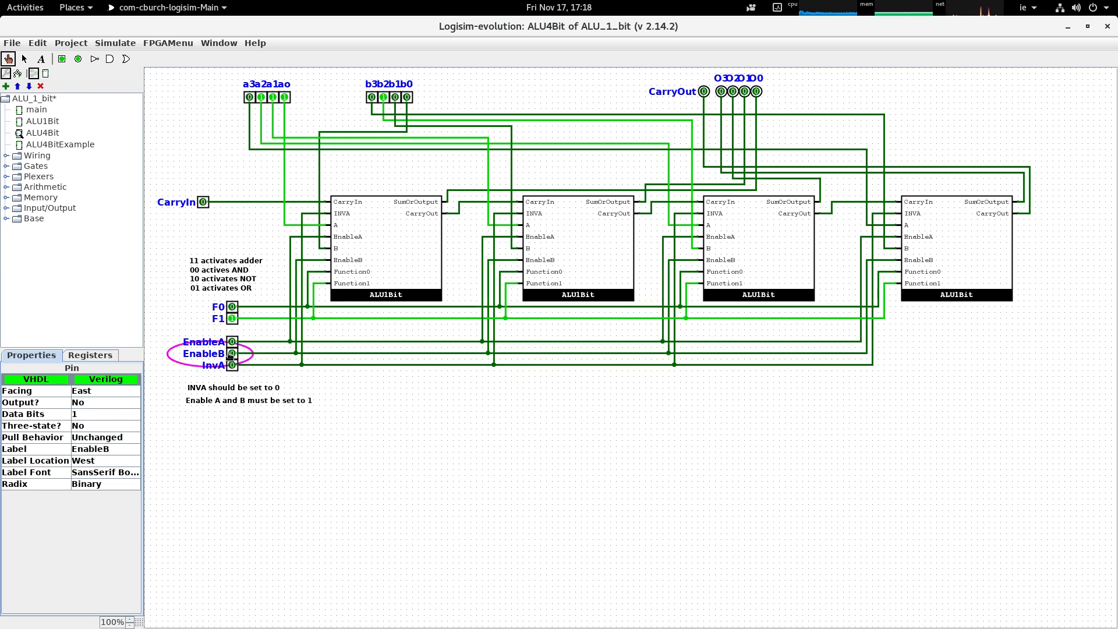
Return to the NOT function with F0 at 1 and F1 at 0, and test inverting B by switching EnableB on and off
{"action": "left_click", "coordinate": [232, 307]}
{"action": "left_click", "coordinate": [232, 318]}
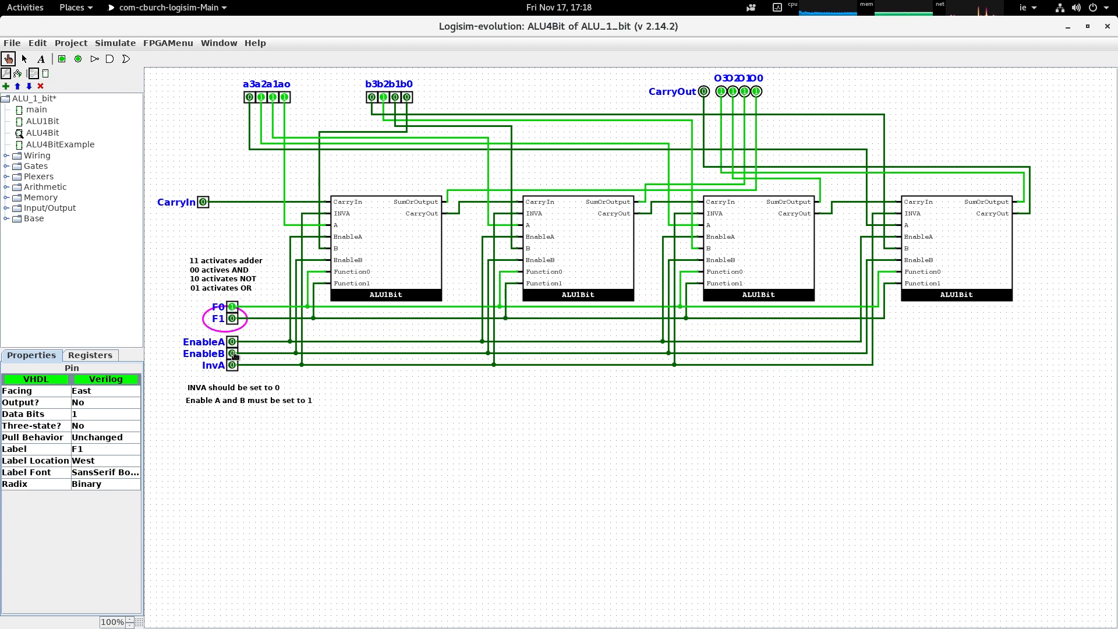
{"action": "left_click", "coordinate": [233, 353]}
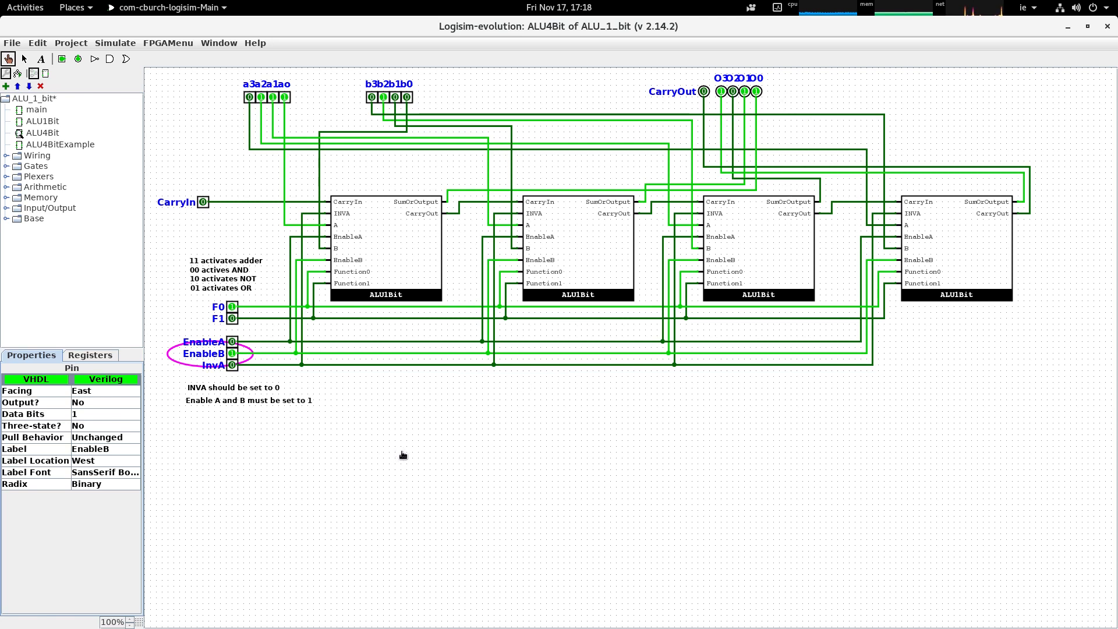
{"action": "left_click", "coordinate": [232, 354]}
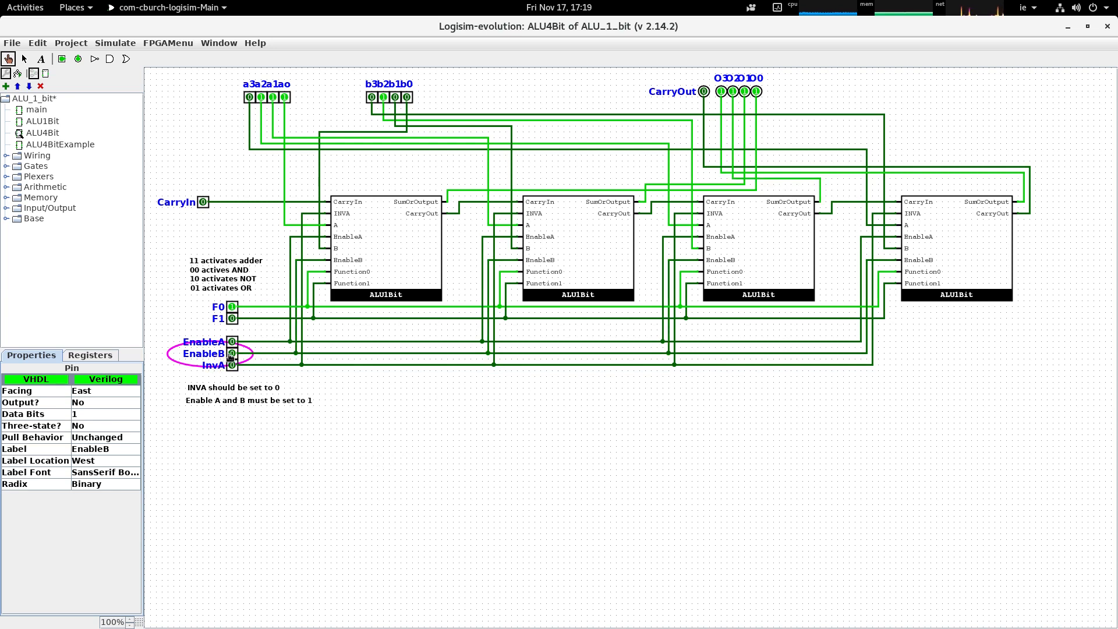
Test the AND function with F0 at 0, A at 1111, B at 0011, and both EnableA and EnableB at 1
{"action": "left_click", "coordinate": [232, 307]}
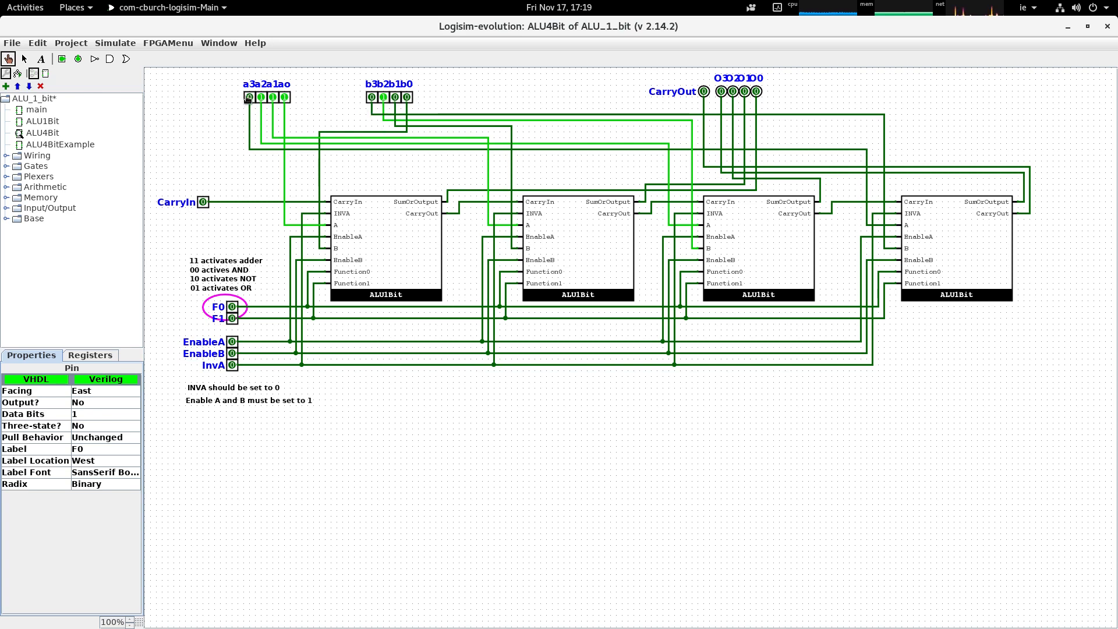
{"action": "left_click", "coordinate": [250, 99]}
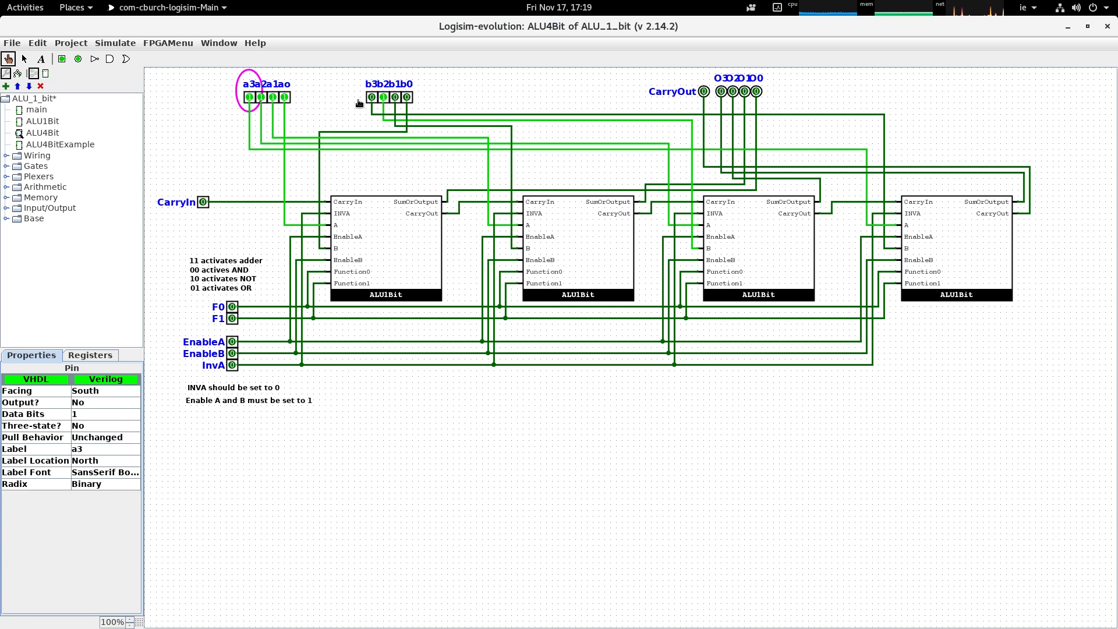
{"action": "left_click", "coordinate": [384, 97]}
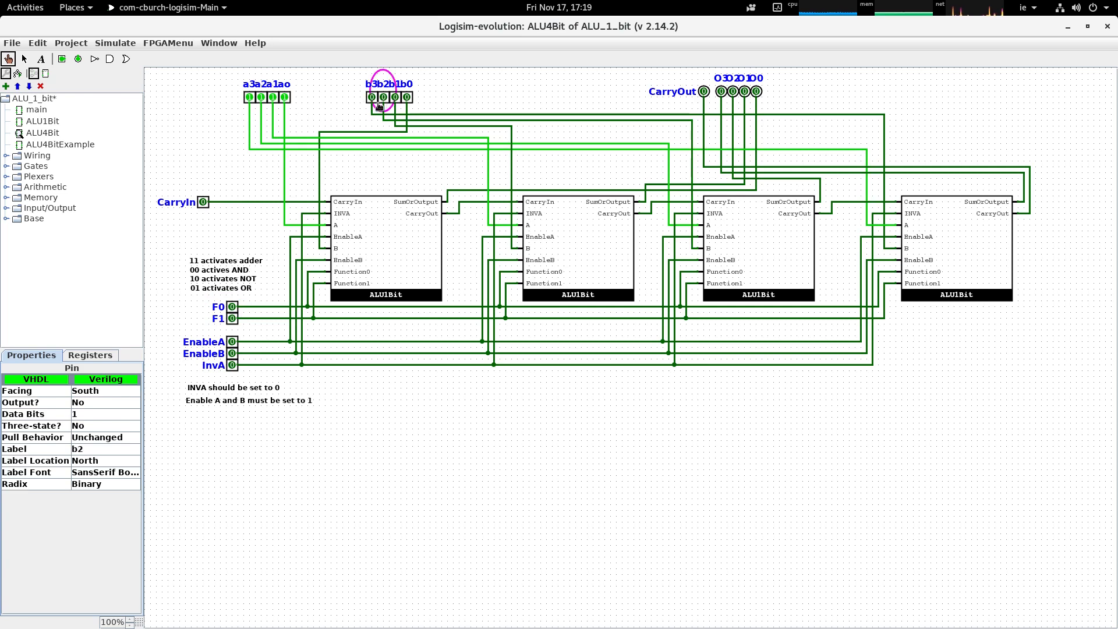
{"action": "left_click", "coordinate": [395, 98]}
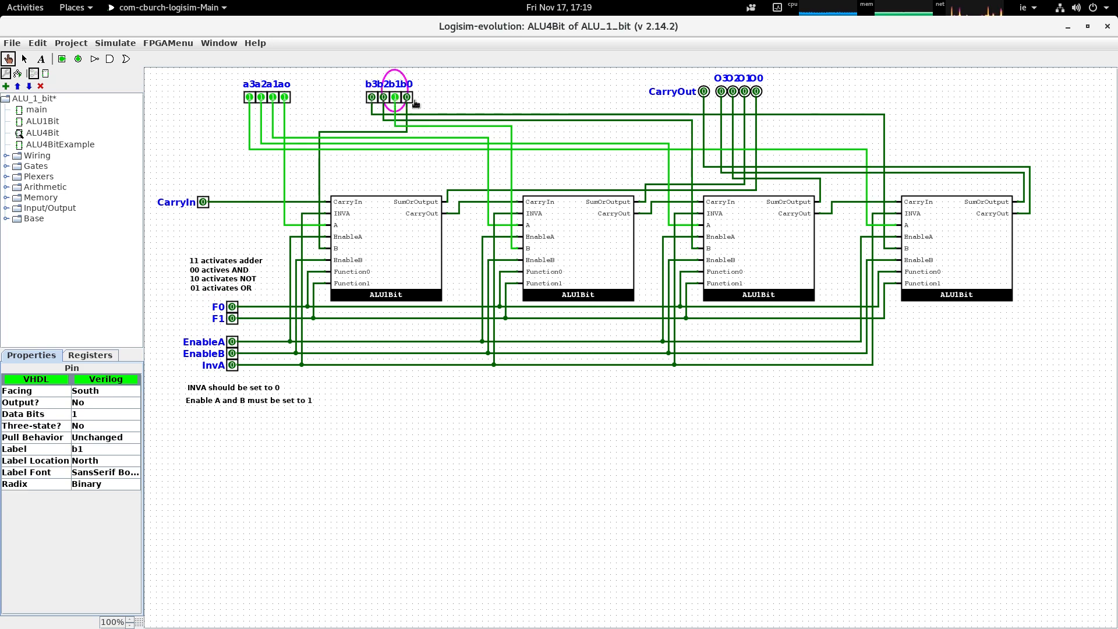
{"action": "left_click", "coordinate": [407, 97]}
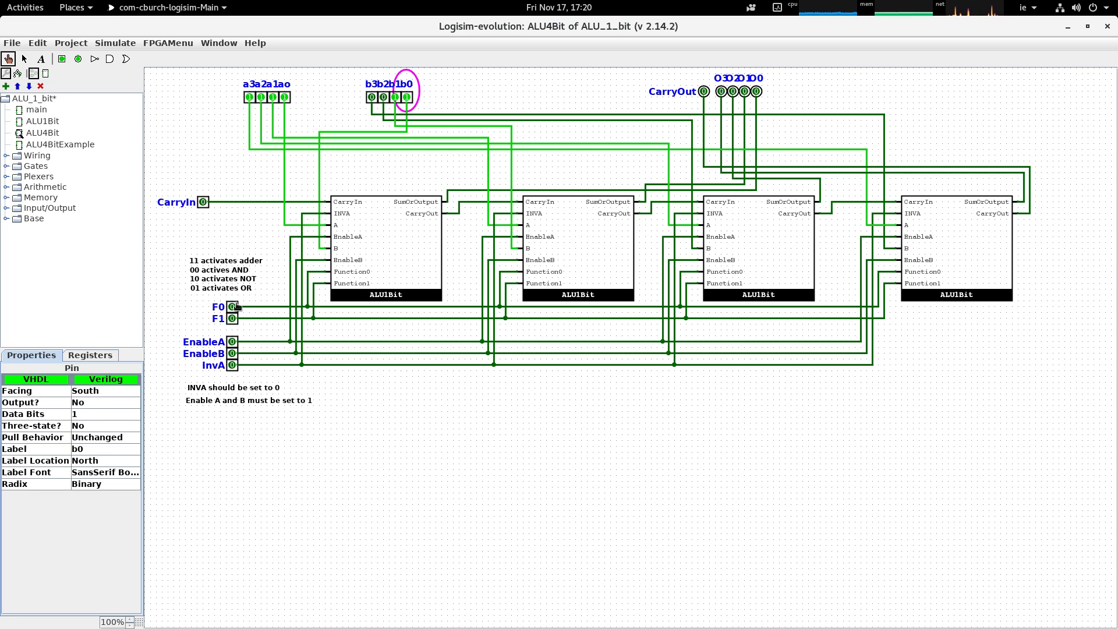
{"action": "left_click", "coordinate": [233, 343]}
{"action": "left_click", "coordinate": [234, 354]}
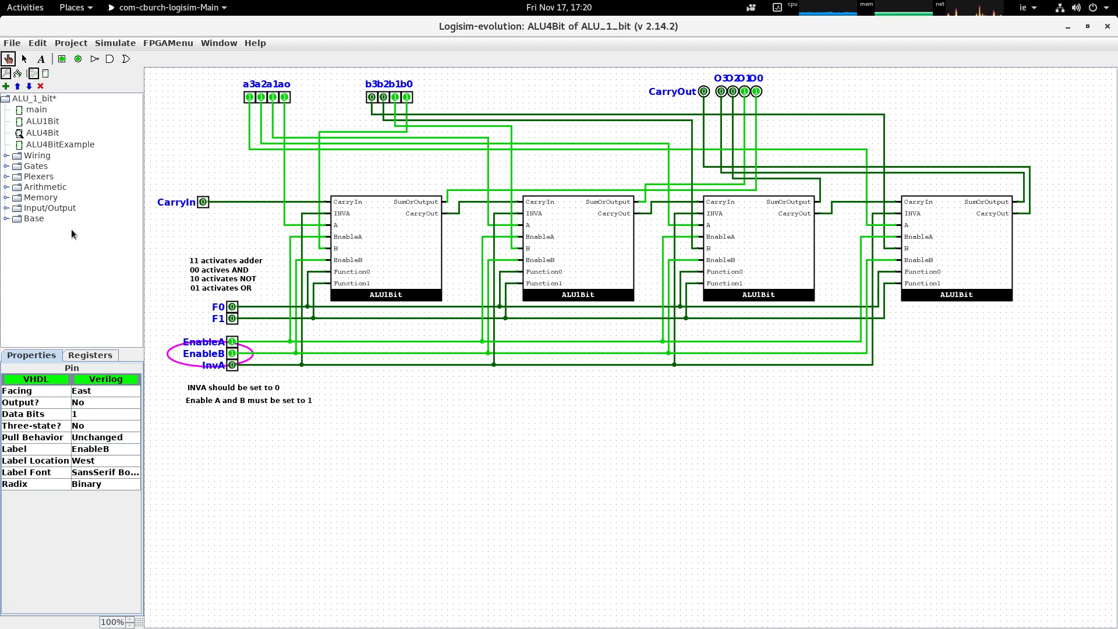
View the ALU4BitExample circuit and switch to the empty main circuit
{"action": "double_click", "coordinate": [64, 143]}
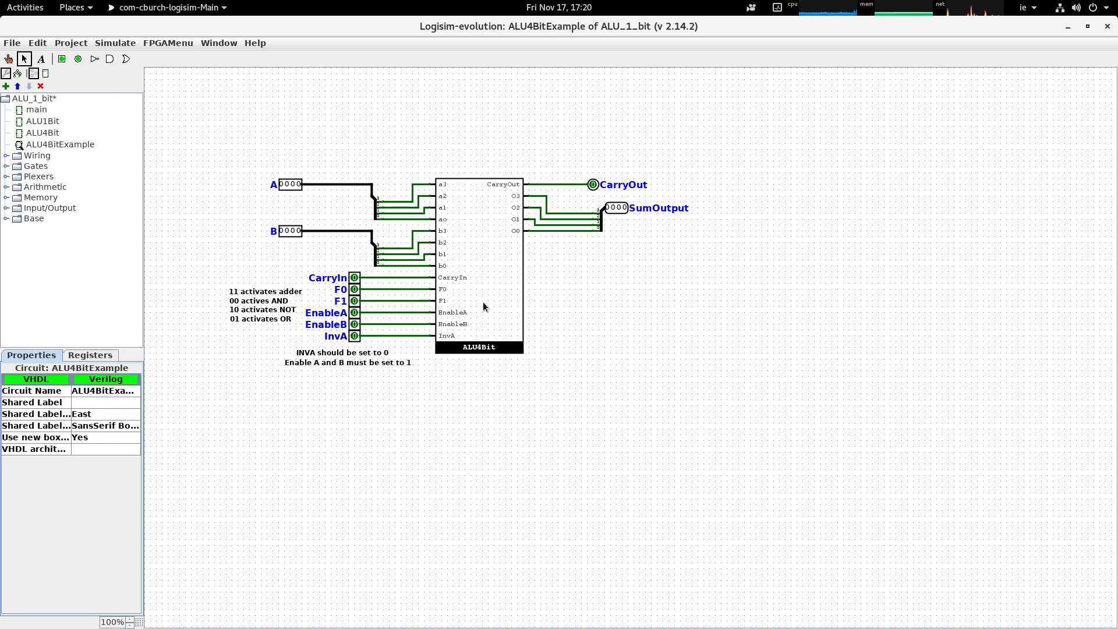
{"action": "left_click", "coordinate": [55, 146]}
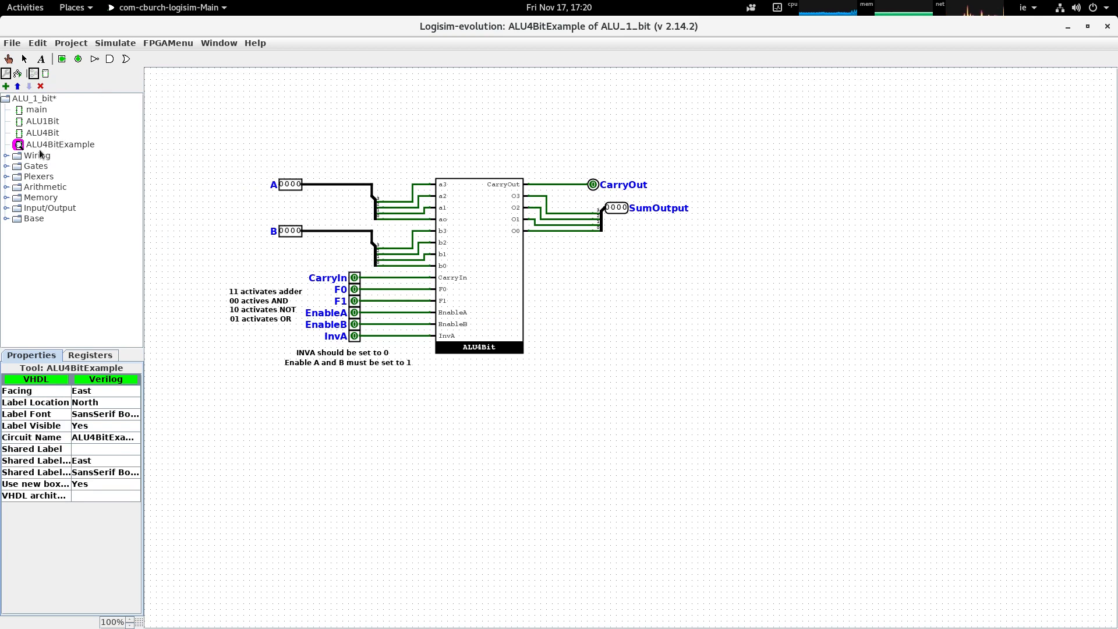
{"action": "left_click", "coordinate": [39, 112]}
{"action": "double_click", "coordinate": [40, 112]}
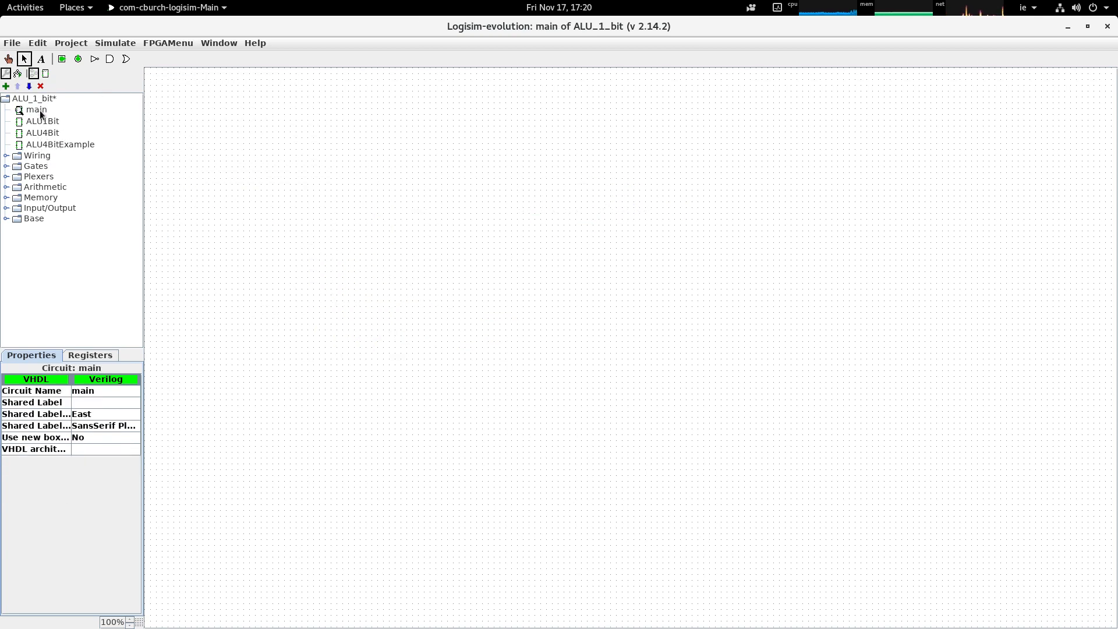
Place four ALU4BitExample subcircuits in a two-by-two grid in the main circuit
{"action": "left_click", "coordinate": [58, 144]}
{"action": "left_click", "coordinate": [510, 169]}
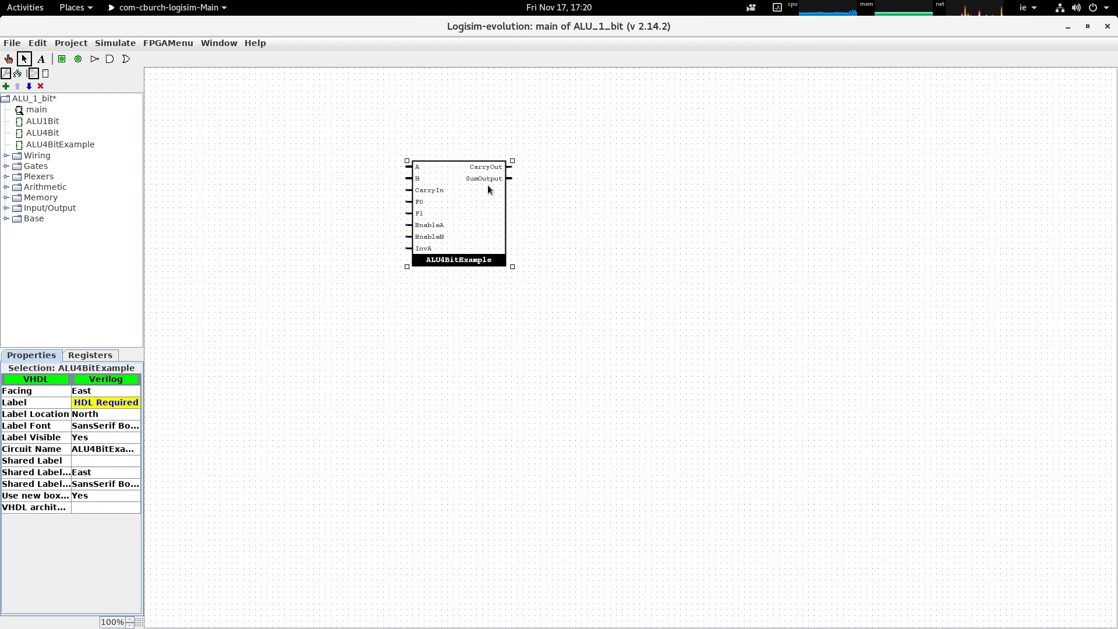
{"action": "left_click", "coordinate": [21, 146]}
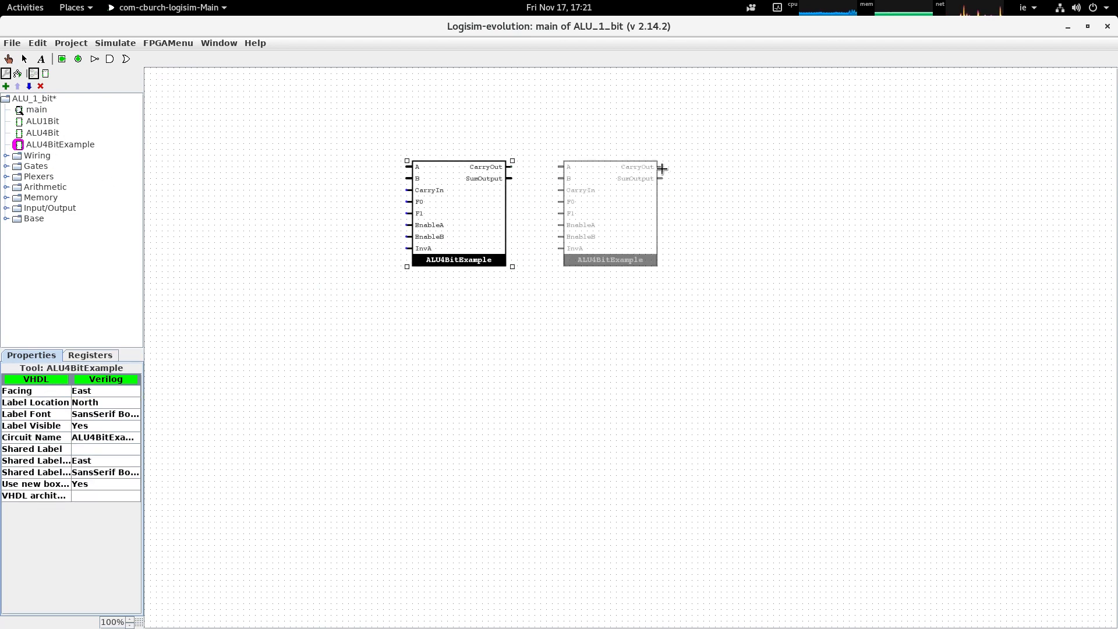
{"action": "left_click", "coordinate": [661, 169]}
{"action": "left_click", "coordinate": [73, 145]}
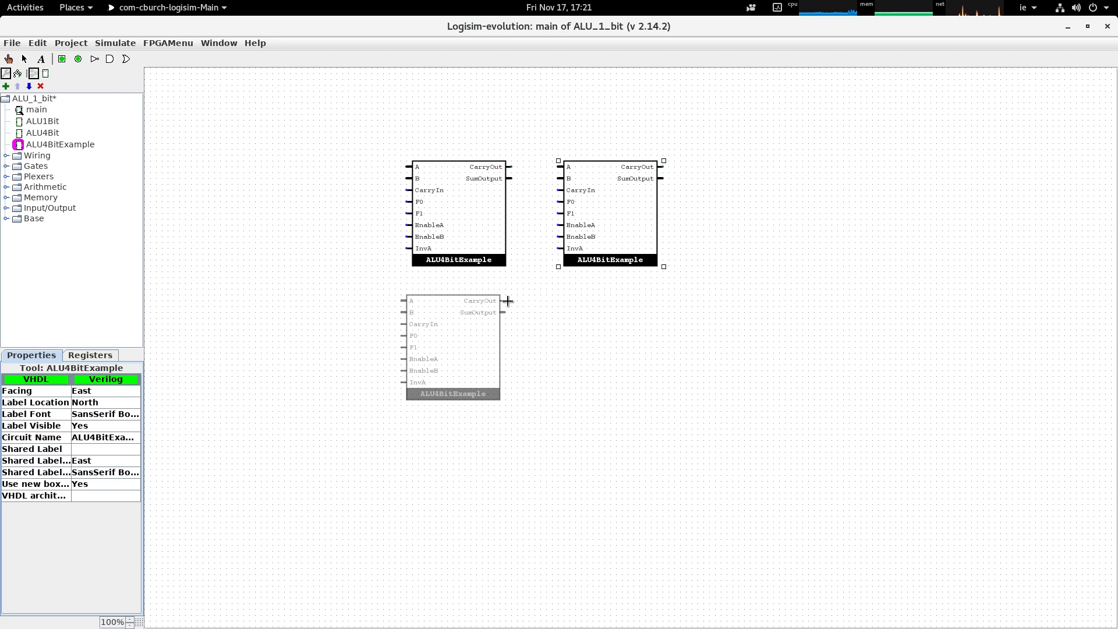
{"action": "left_click", "coordinate": [510, 300]}
{"action": "left_click", "coordinate": [35, 146]}
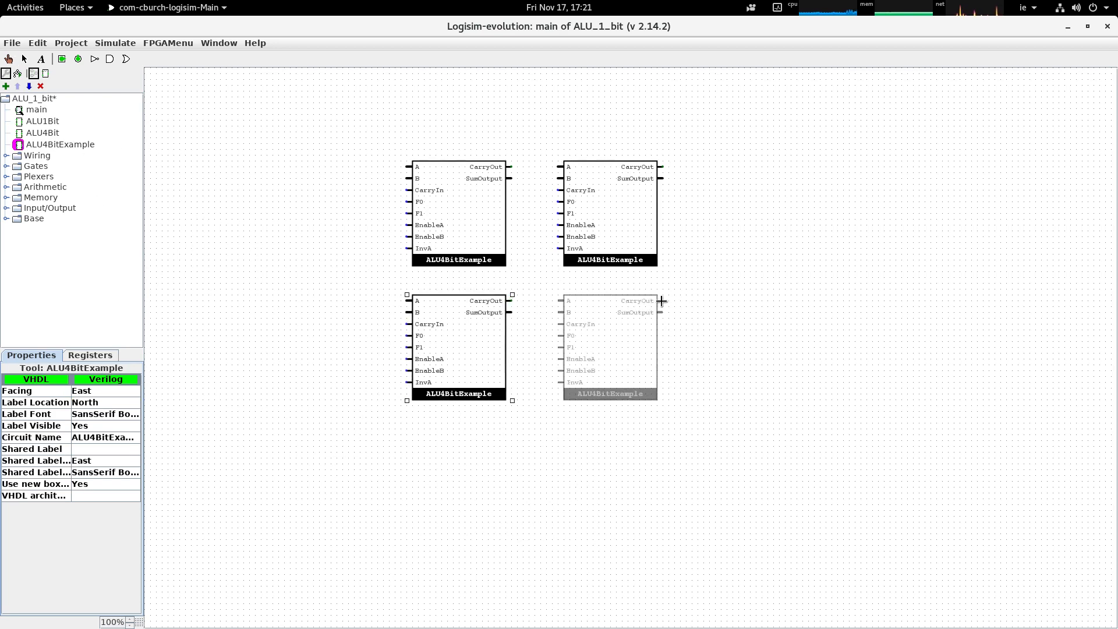
{"action": "left_click", "coordinate": [661, 301]}
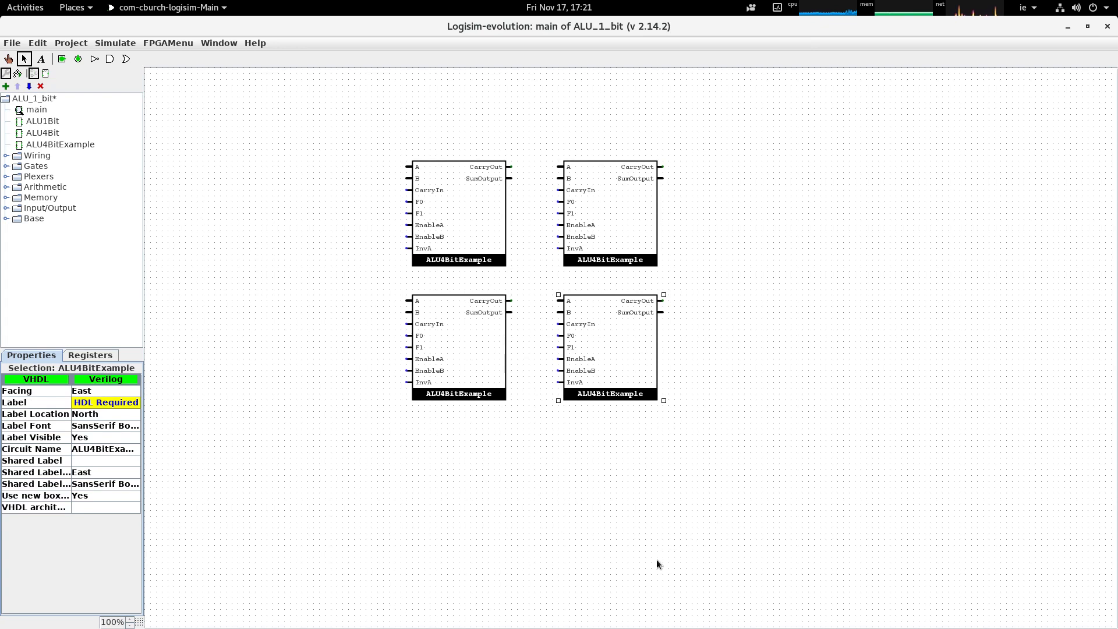